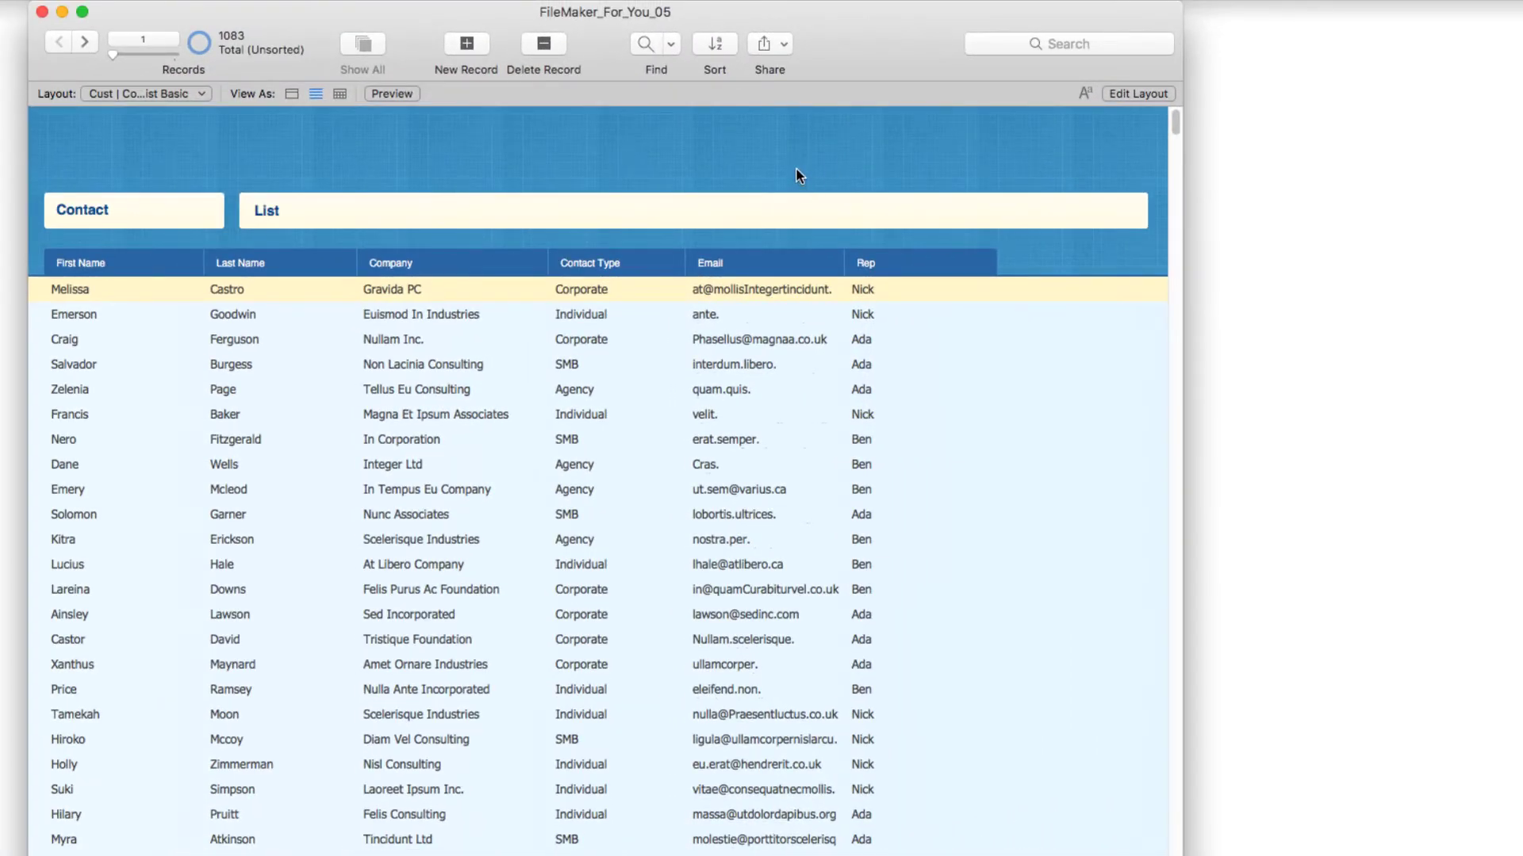
Step: Inspect a contact's full email value in the list, then widen the window to see how it responds
left_click(64, 290)
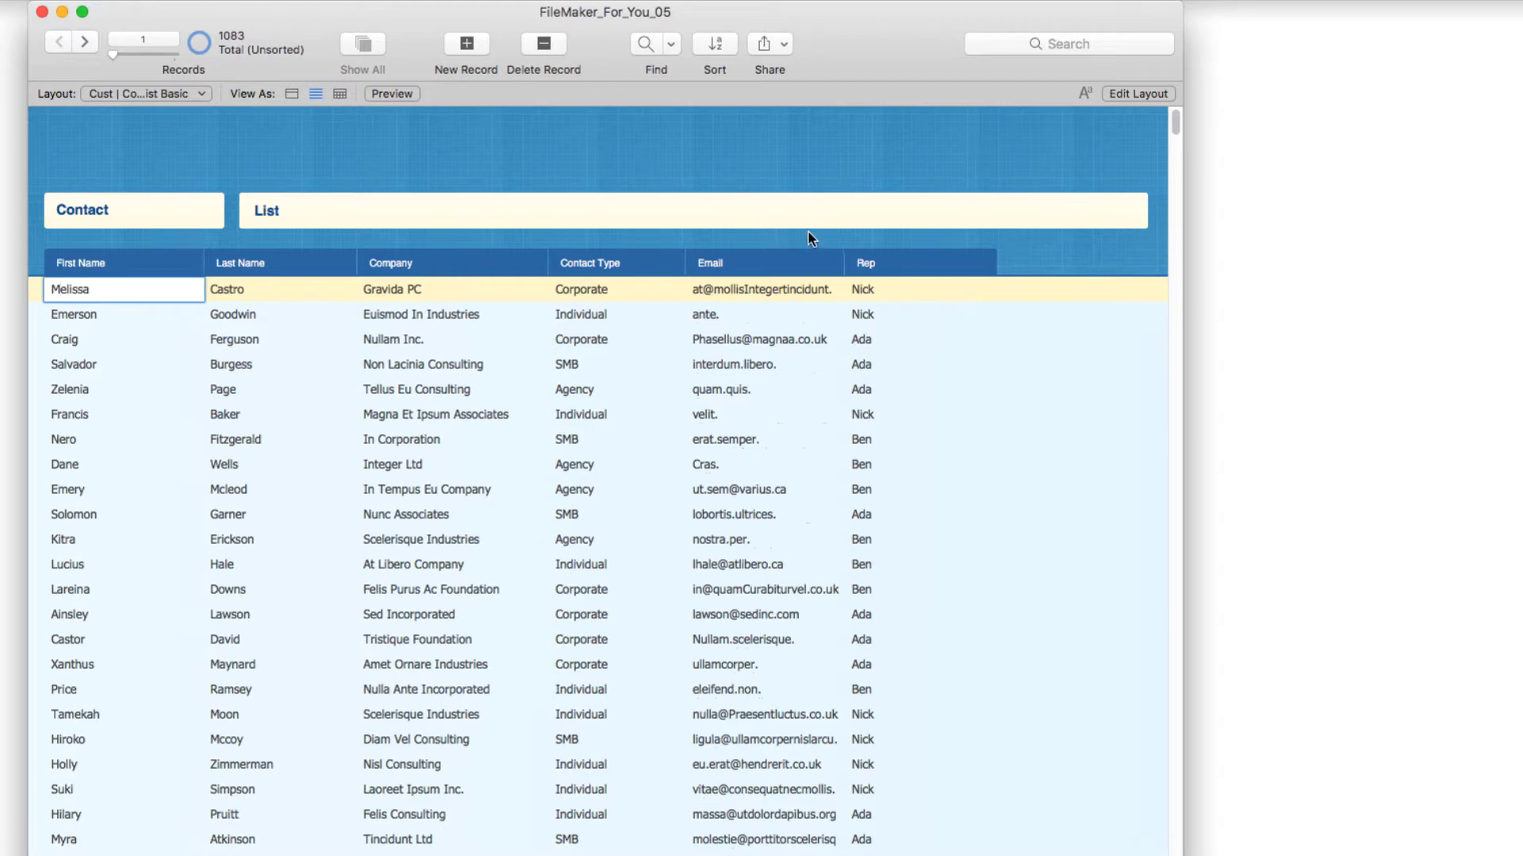
left_click(723, 520)
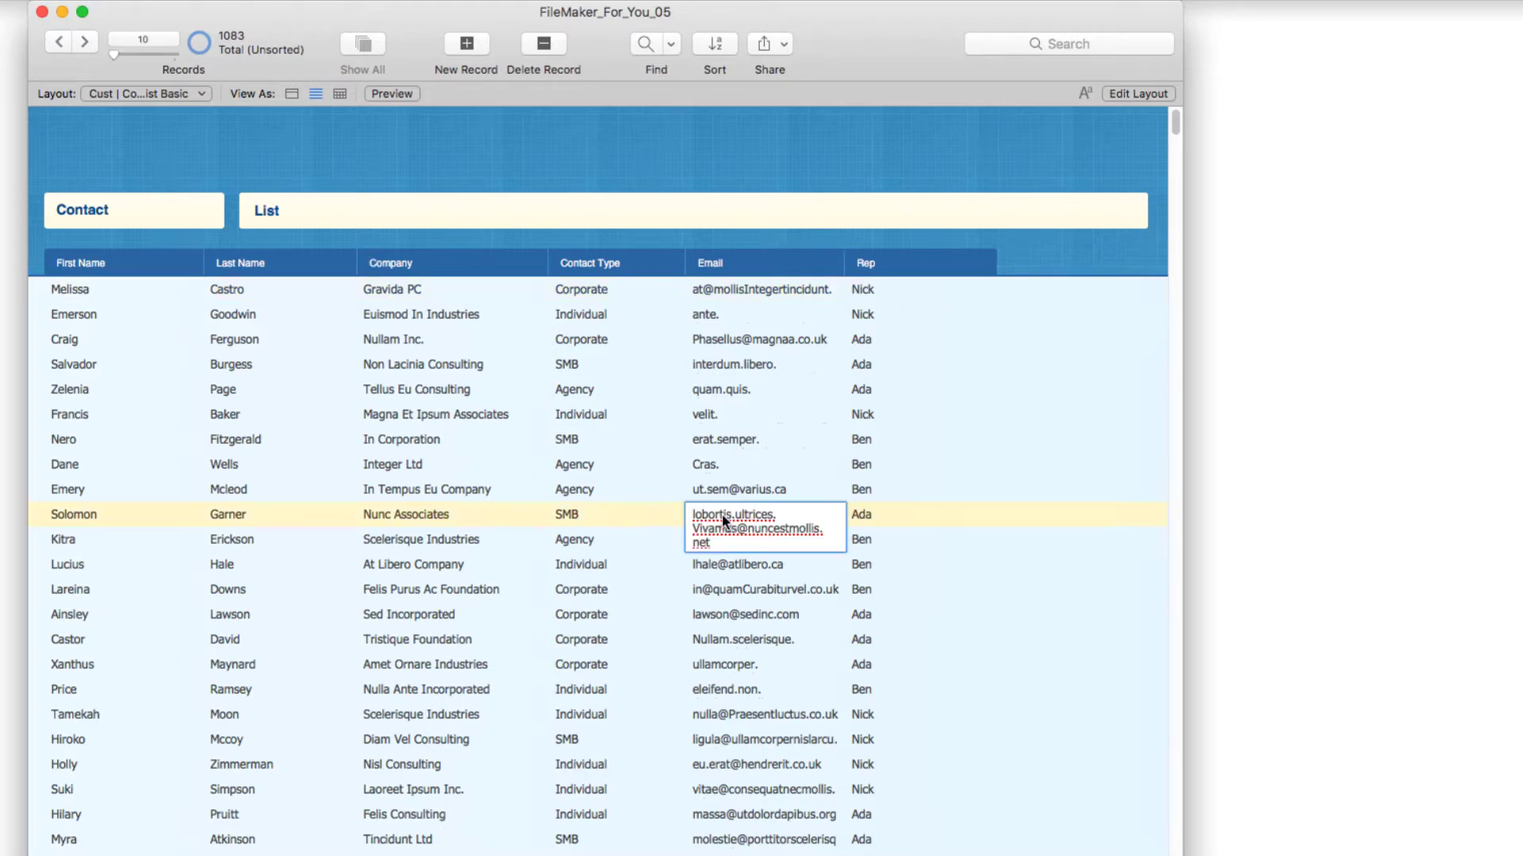
left_click_drag(723, 521, 628, 522)
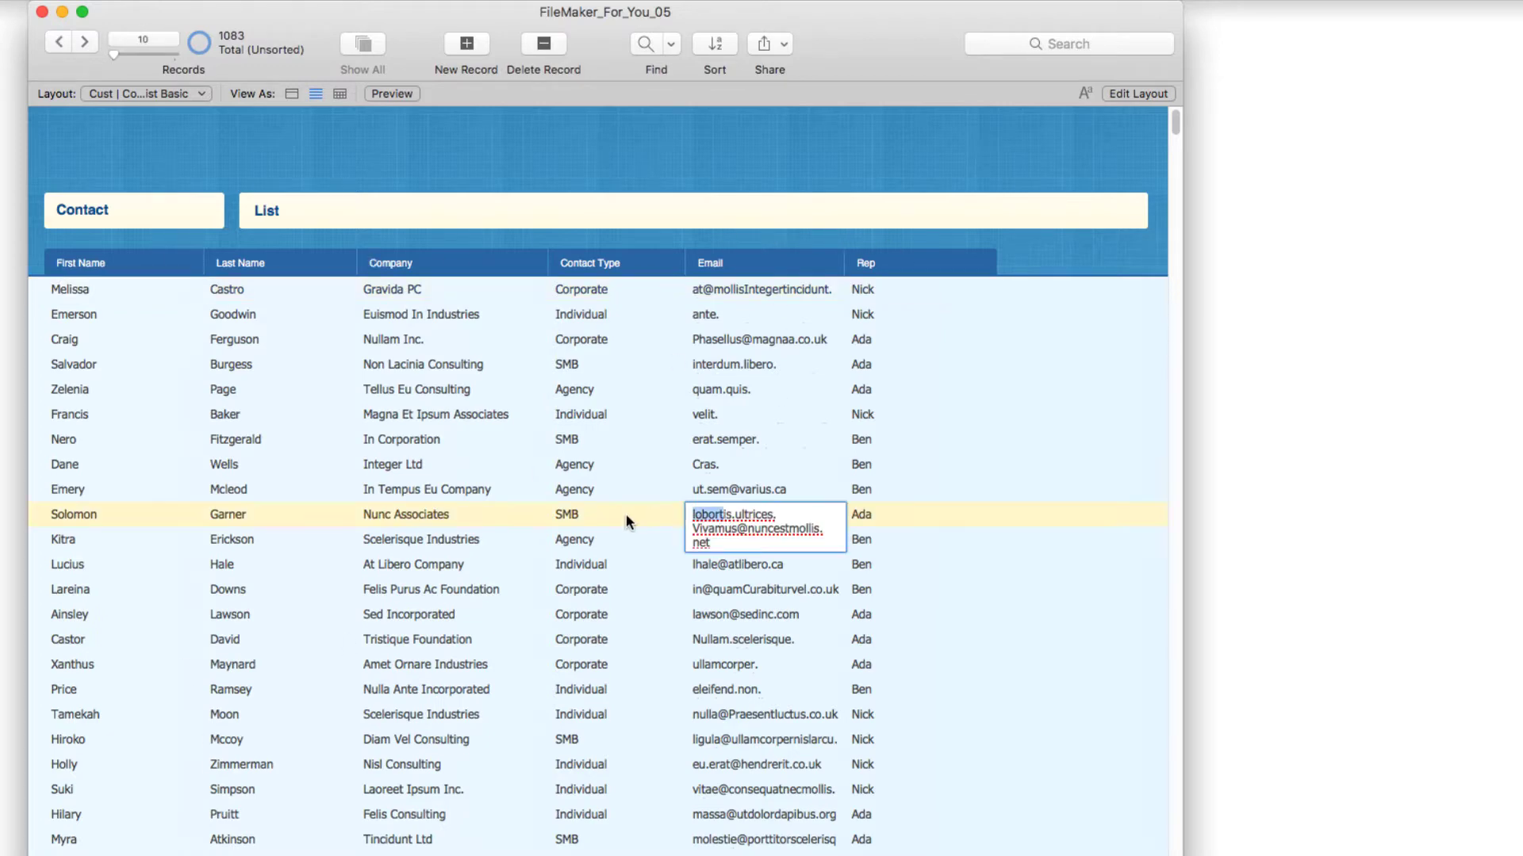
left_click(786, 541)
left_click(748, 141)
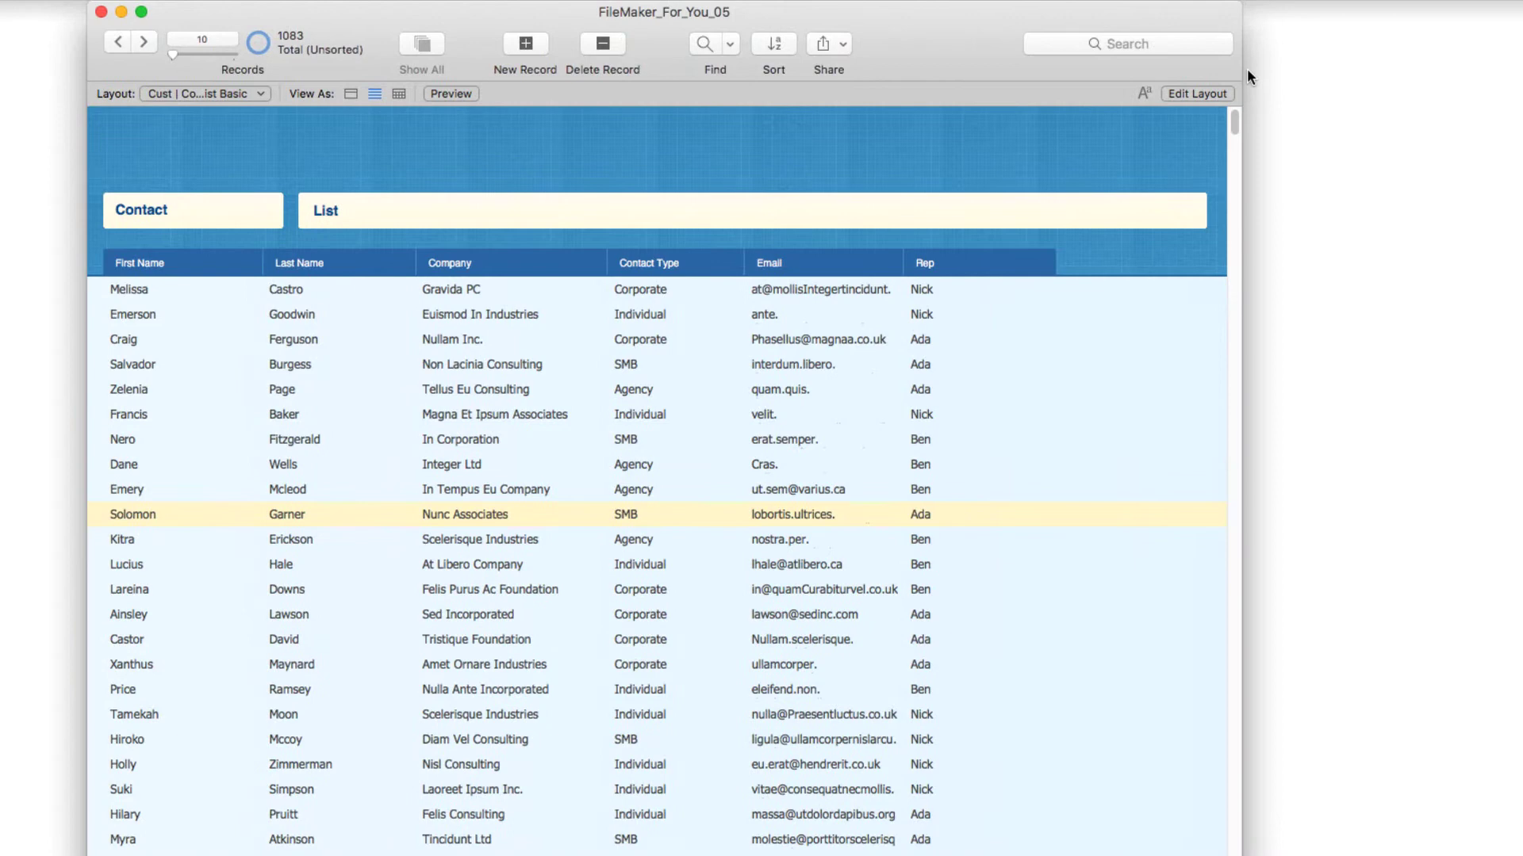
left_click_drag(1242, 68, 1236, 180)
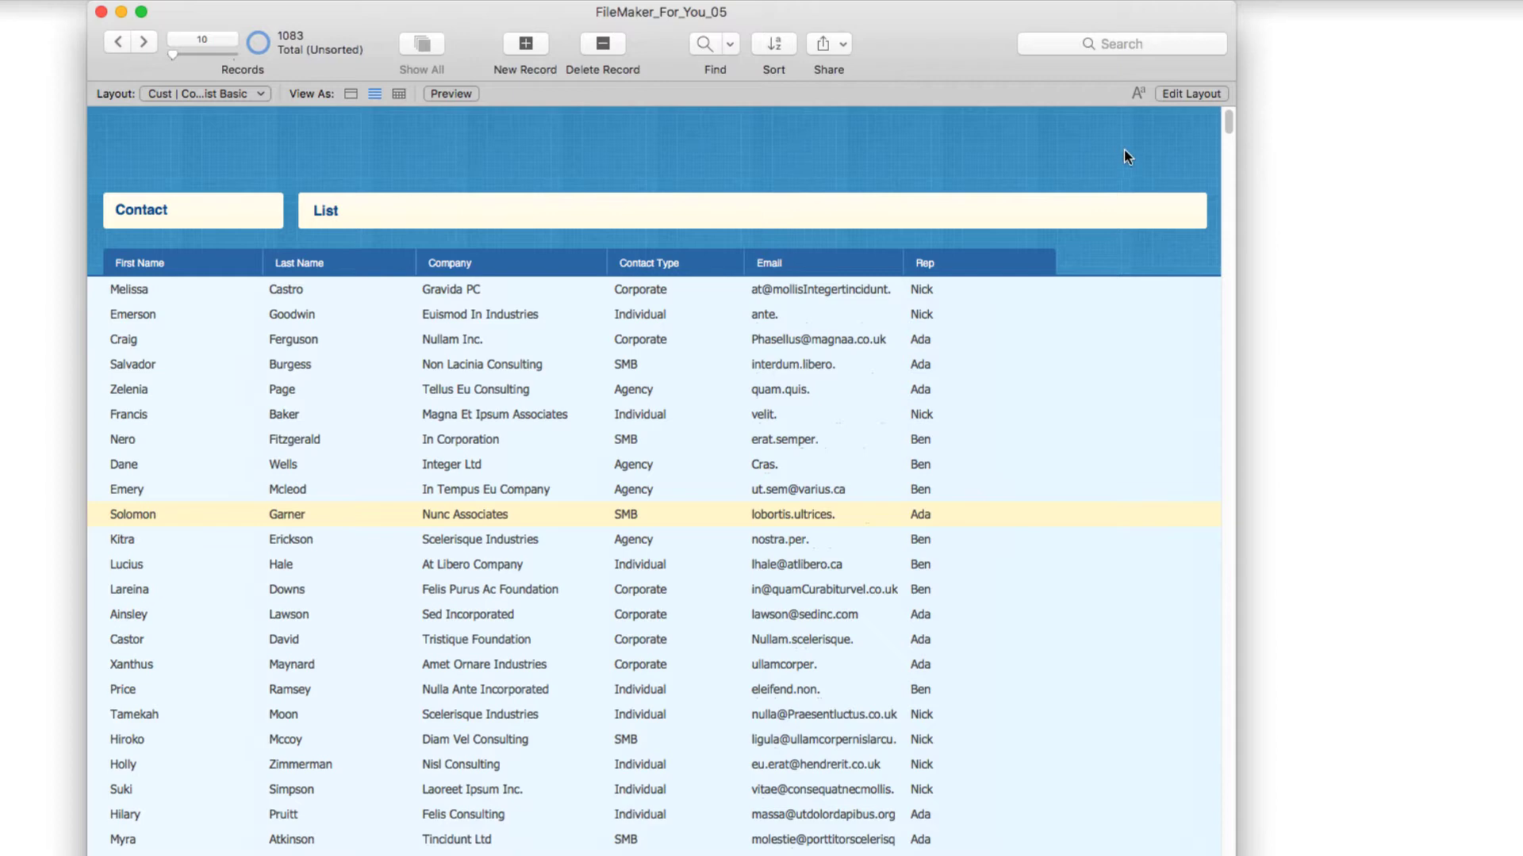
Step: In Layout mode, review the First Name heading's top and left autosizing anchors in the Inspector
left_click(1192, 91)
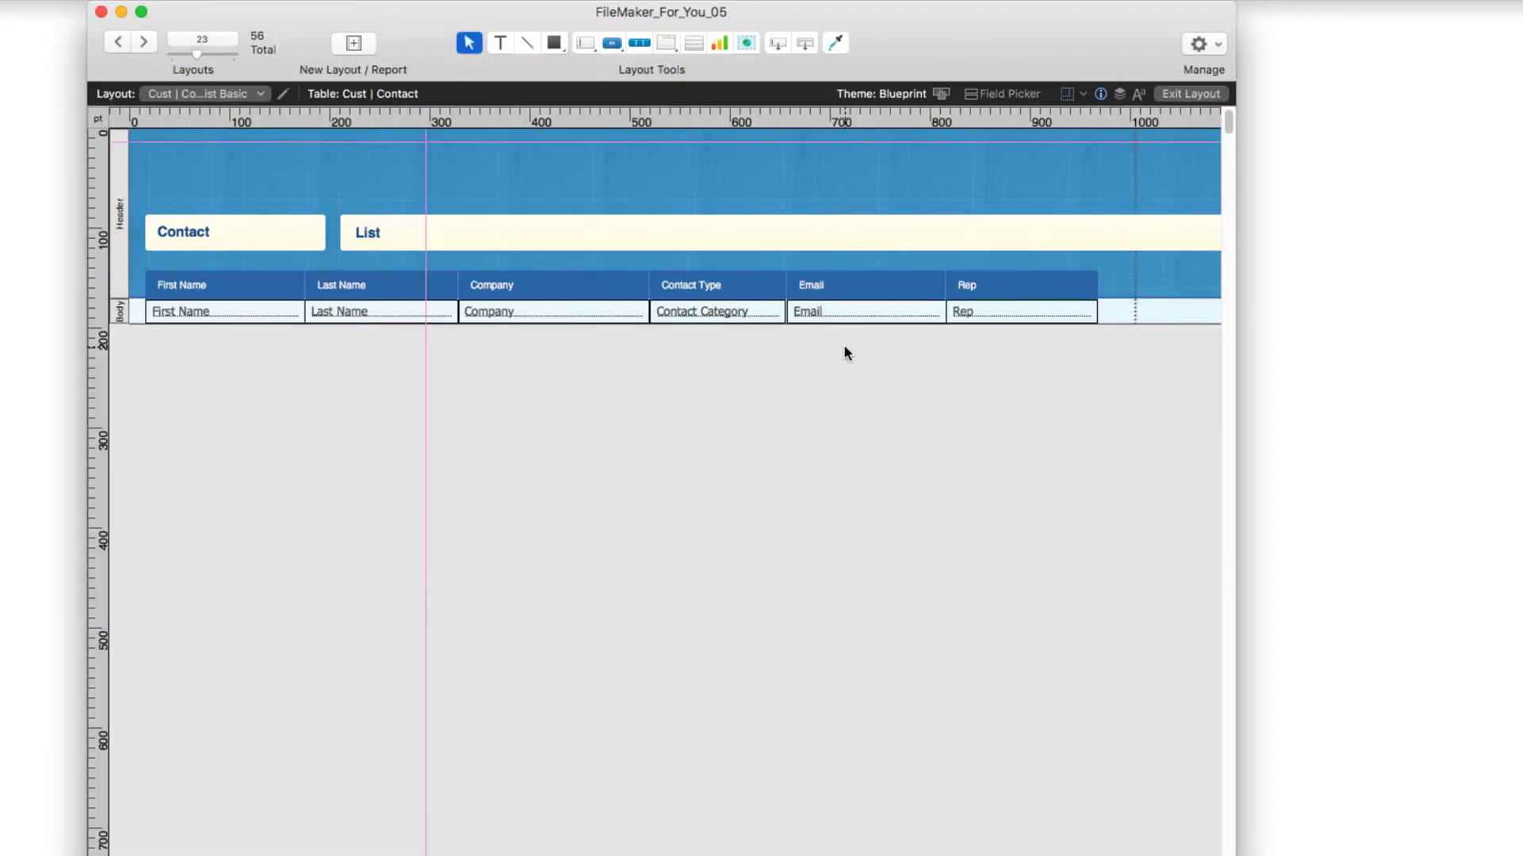
left_click(247, 295)
key("super+i")
left_click_drag(1339, 265, 910, 277)
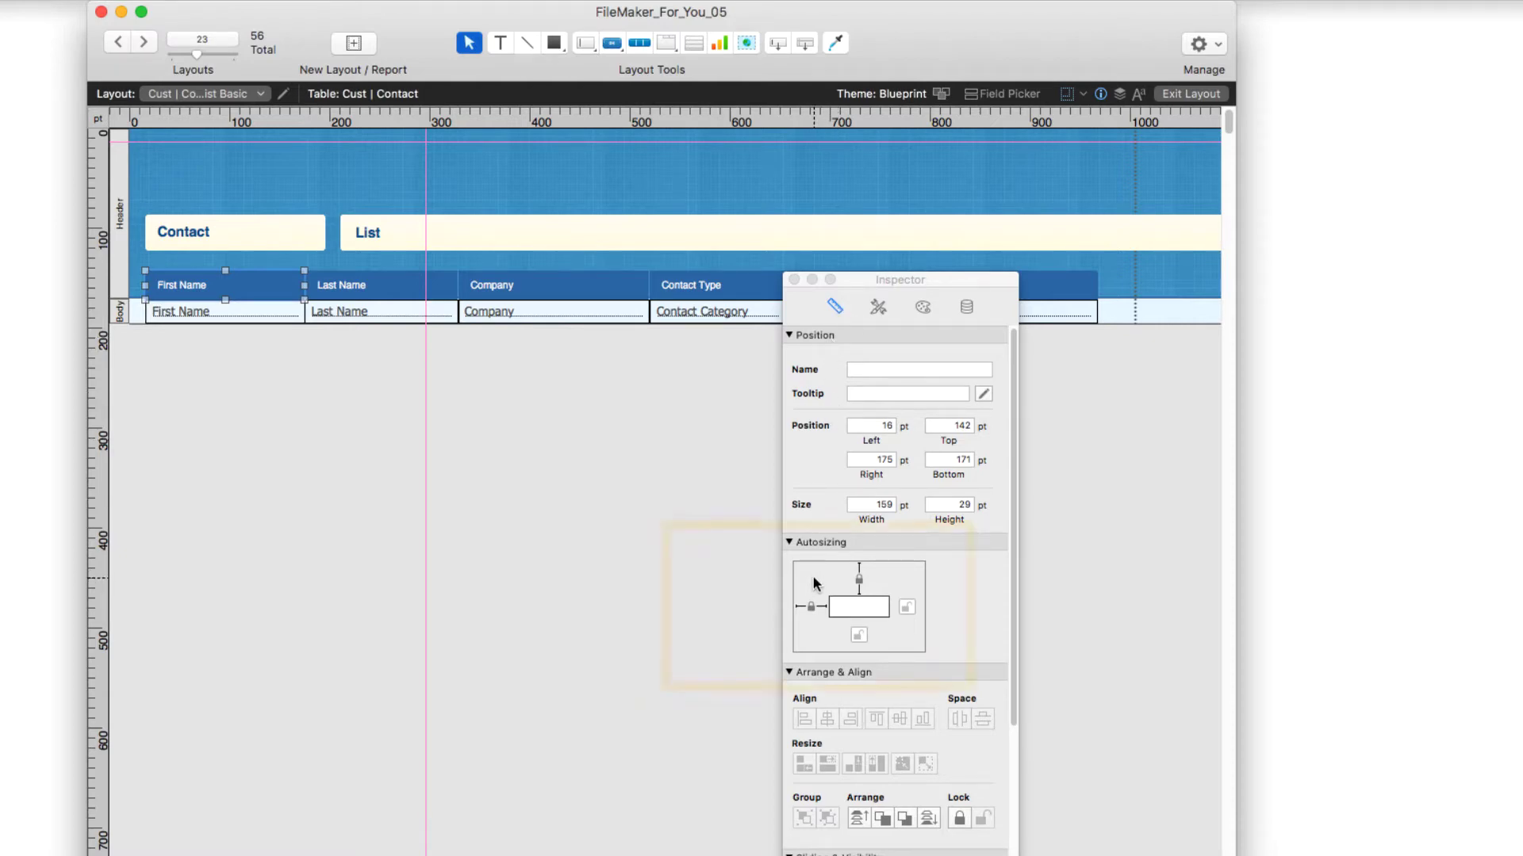
left_click(810, 607)
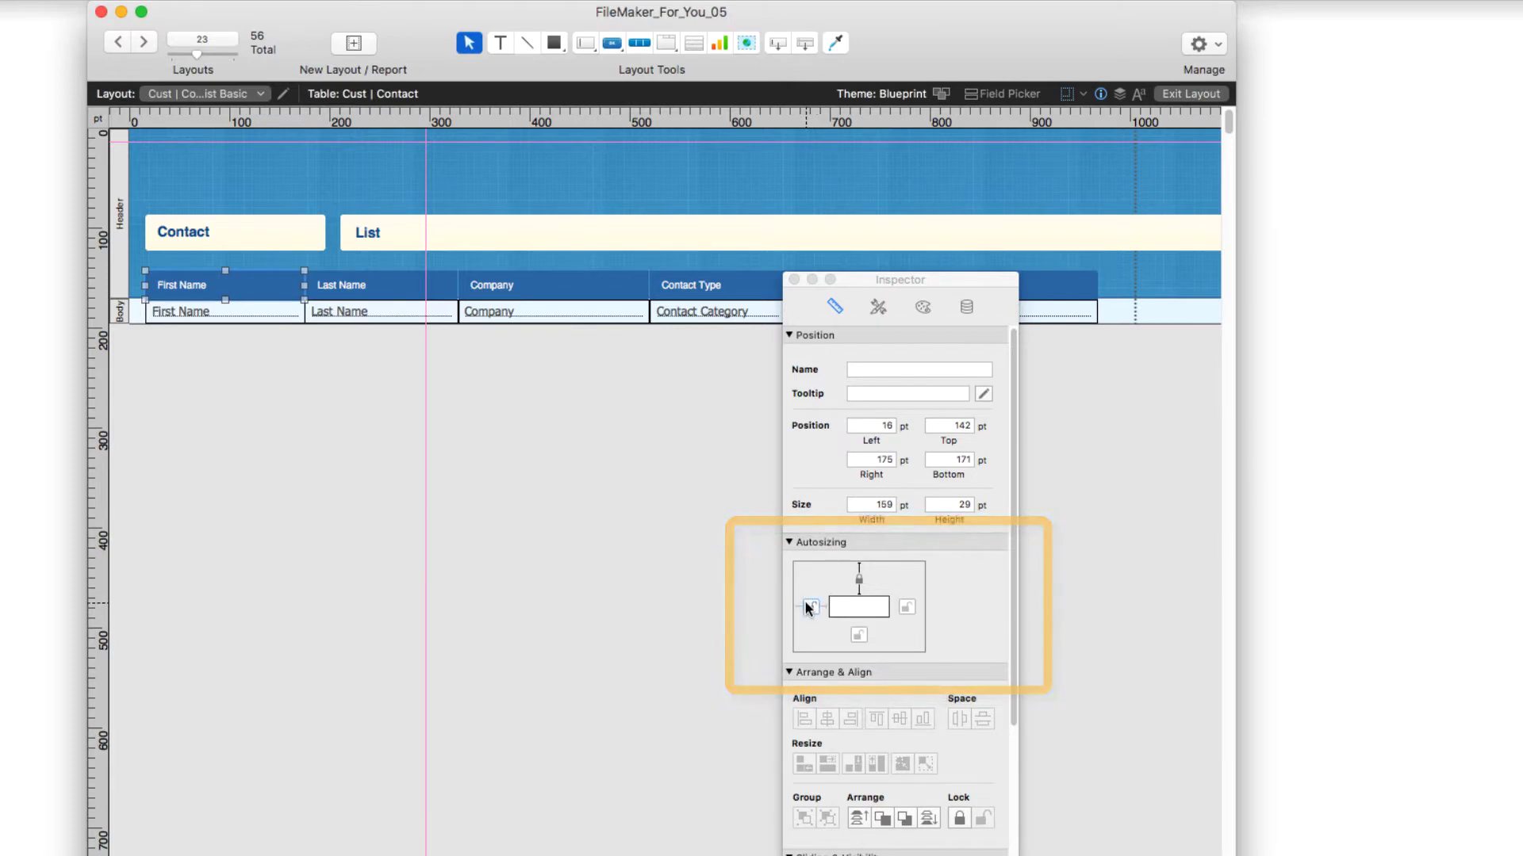
left_click(858, 580)
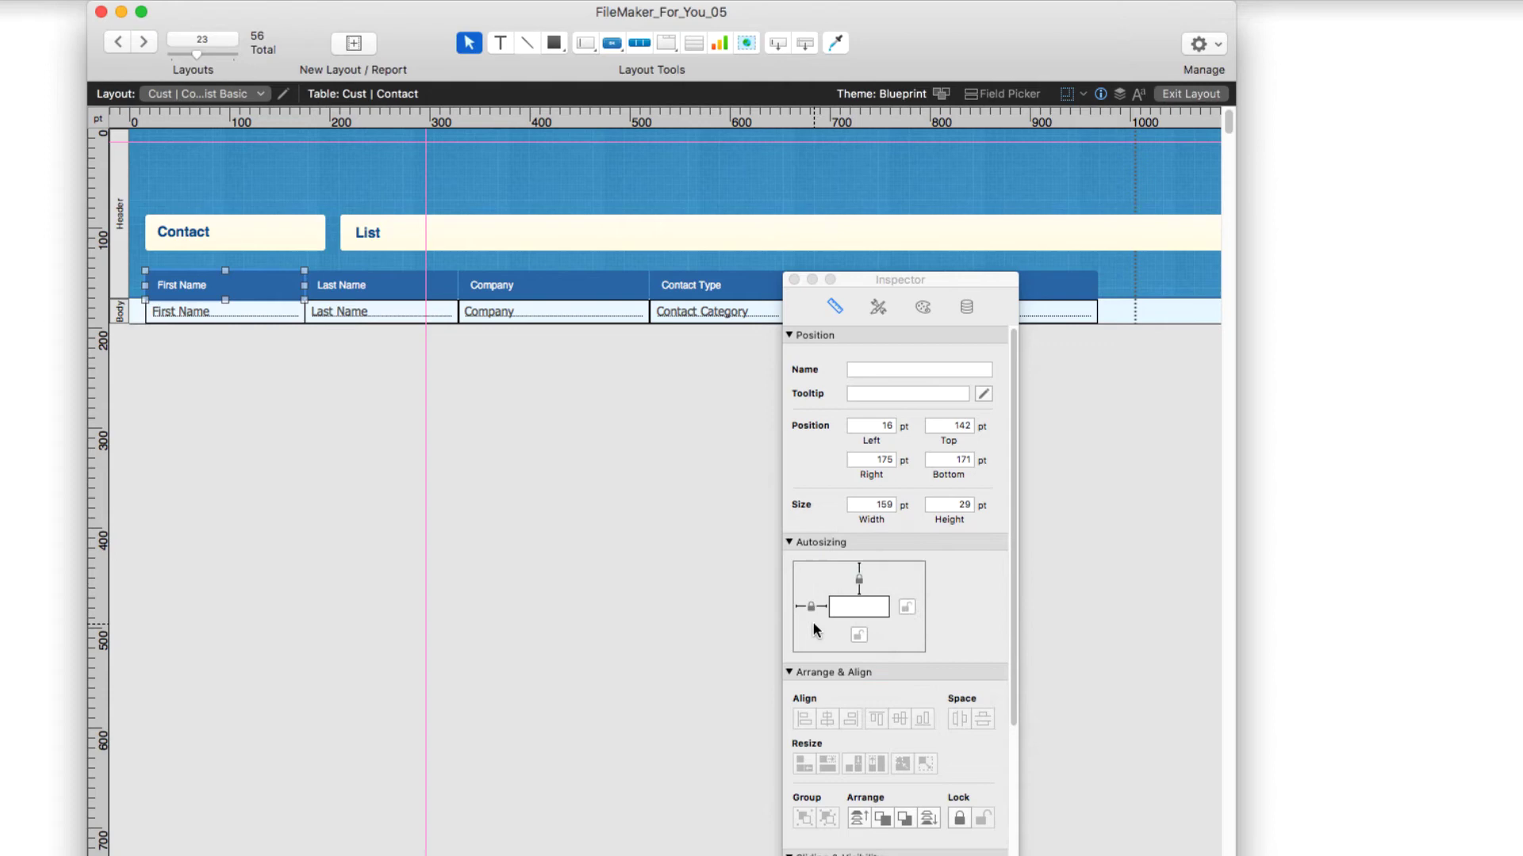
Step: Select the First Name field and the Company heading, moving the Inspector off the Email and Rep columns
left_click(294, 312)
left_click(621, 313)
left_click(607, 282)
left_click_drag(878, 278, 1175, 278)
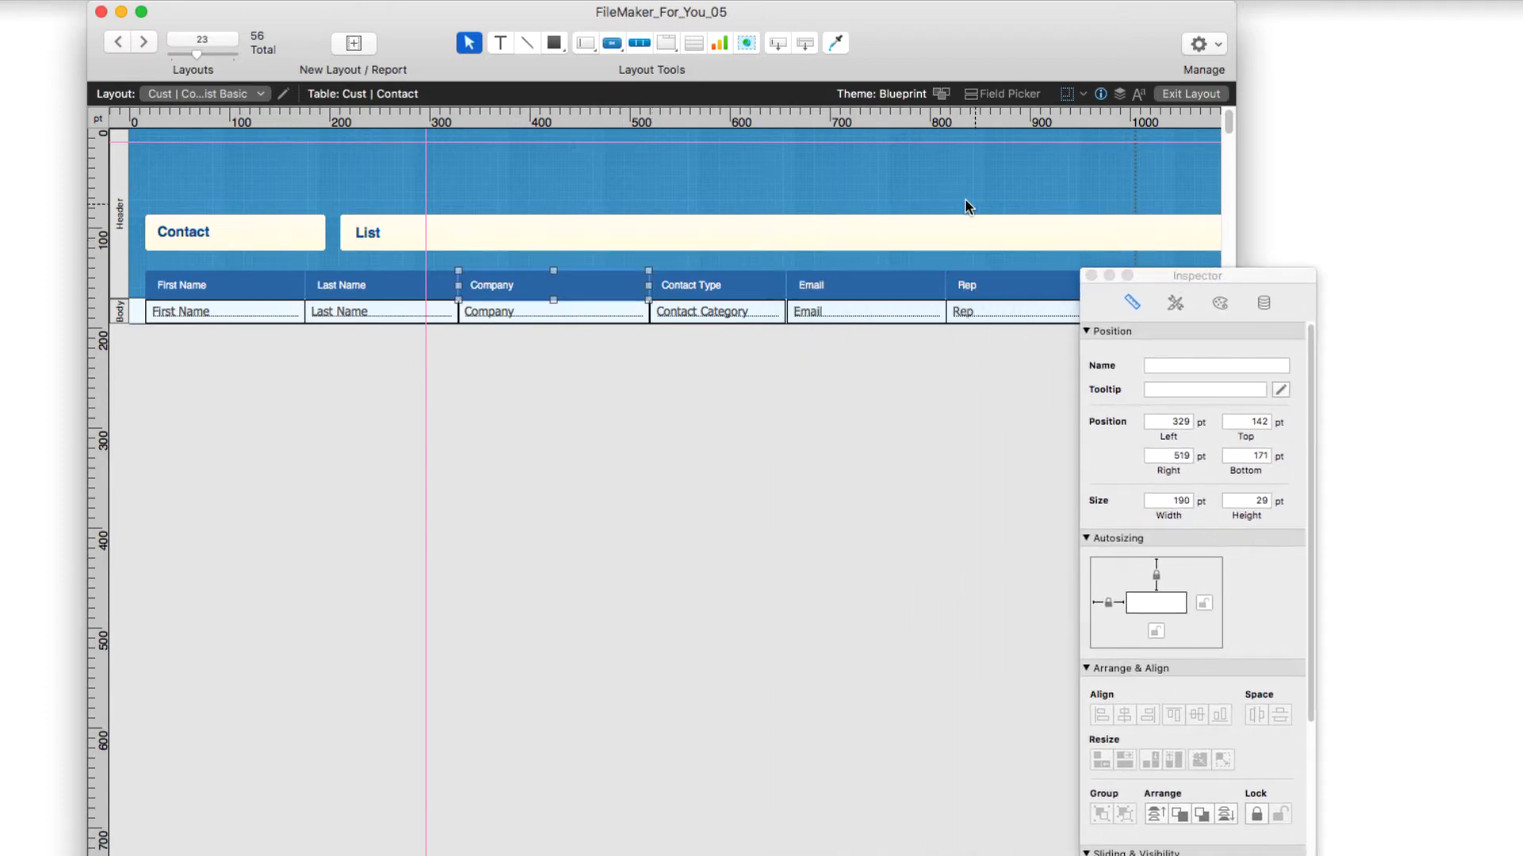
Step: Lock the right anchor on both the Email heading and the Email field
left_click(902, 287)
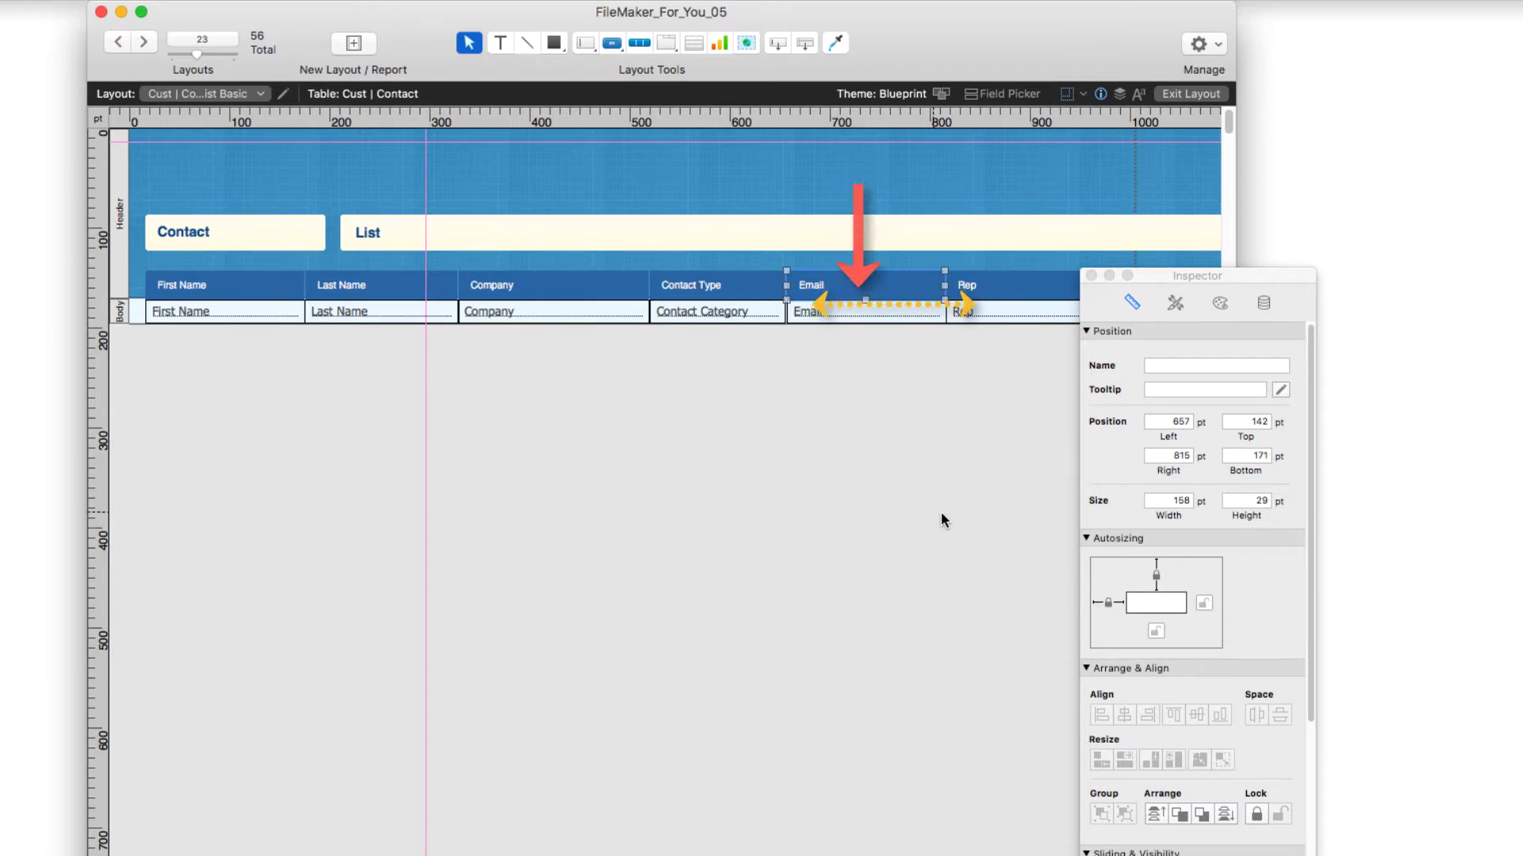
left_click(1206, 604)
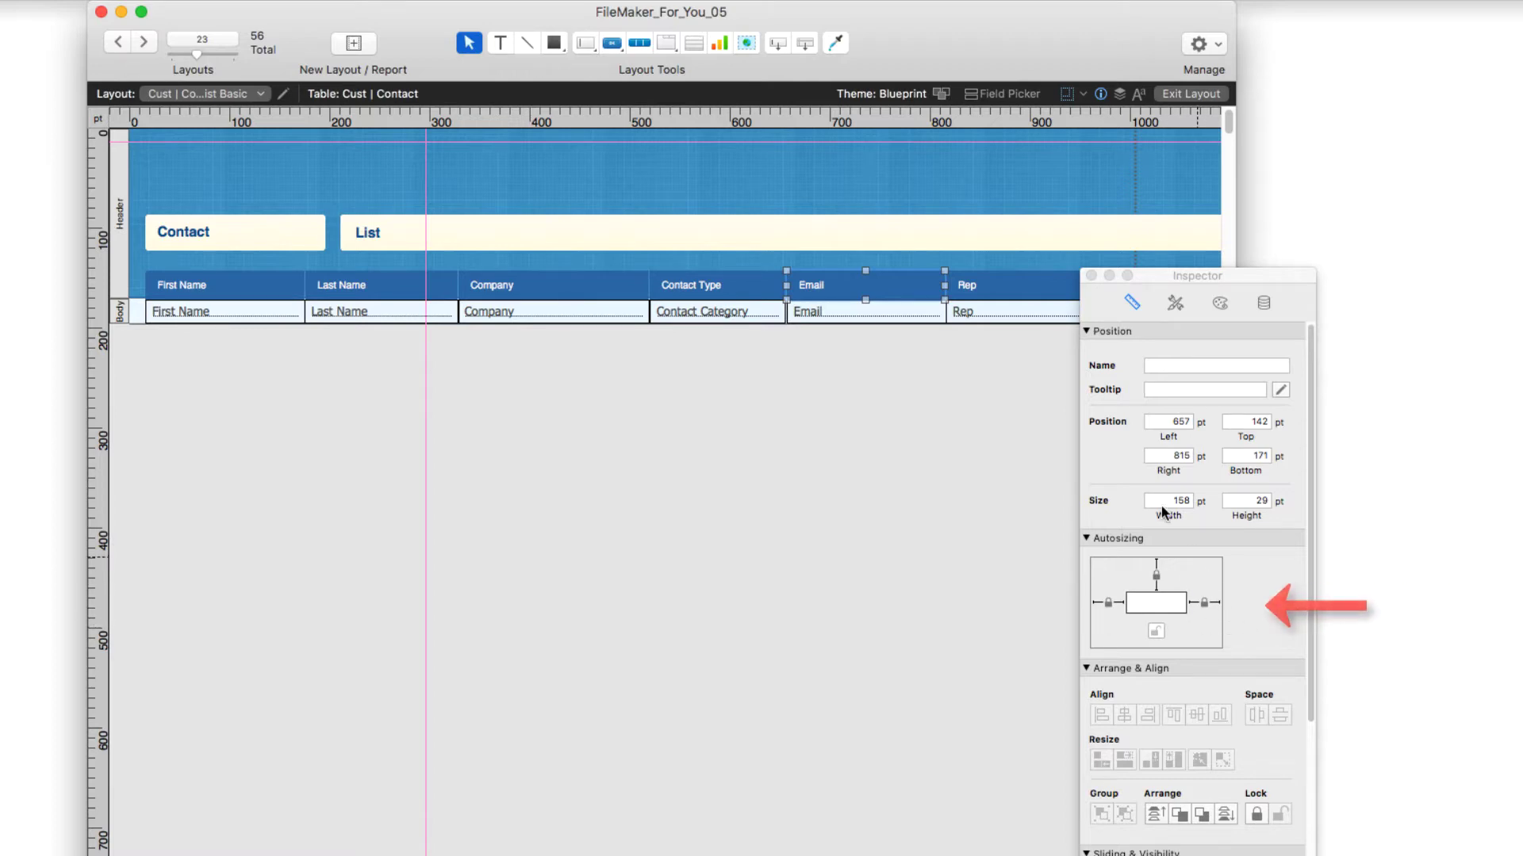
left_click(894, 317)
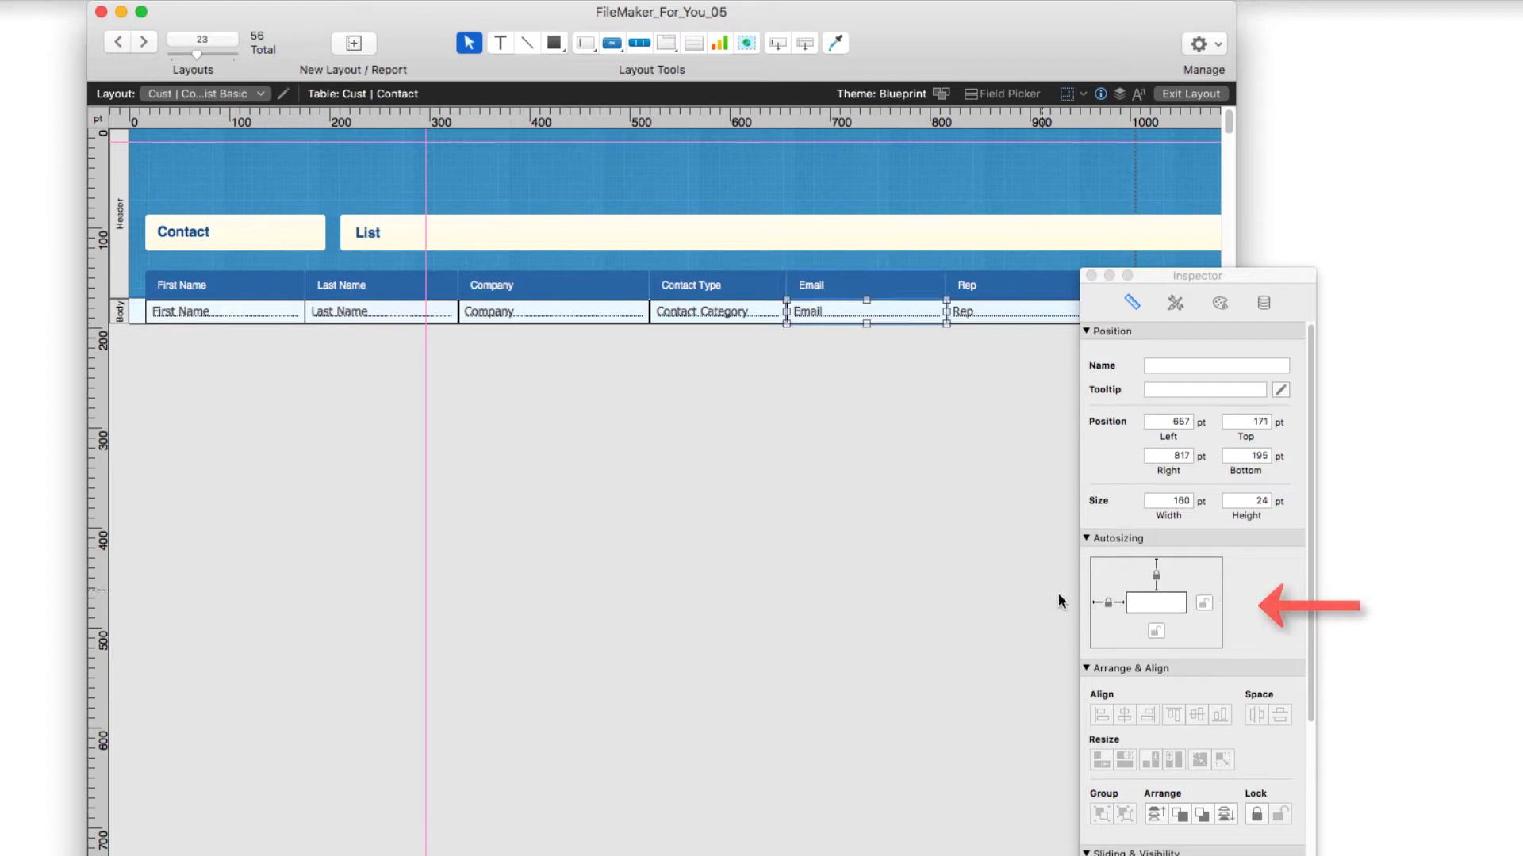
left_click(1203, 604)
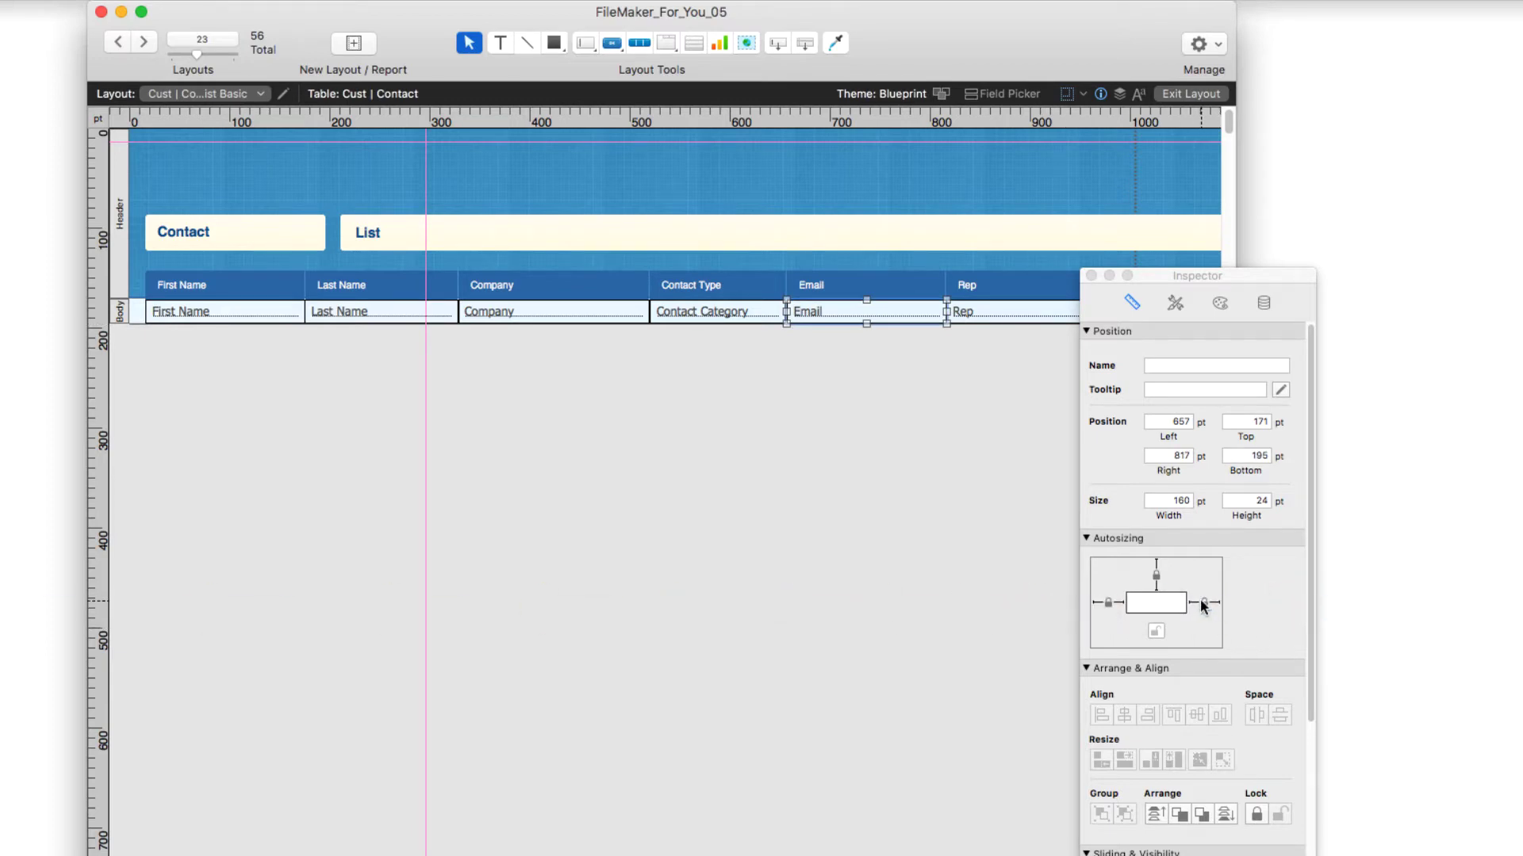
Step: Return to Browse mode and widen the window to see the Email column stretch over Rep
left_click(1167, 98)
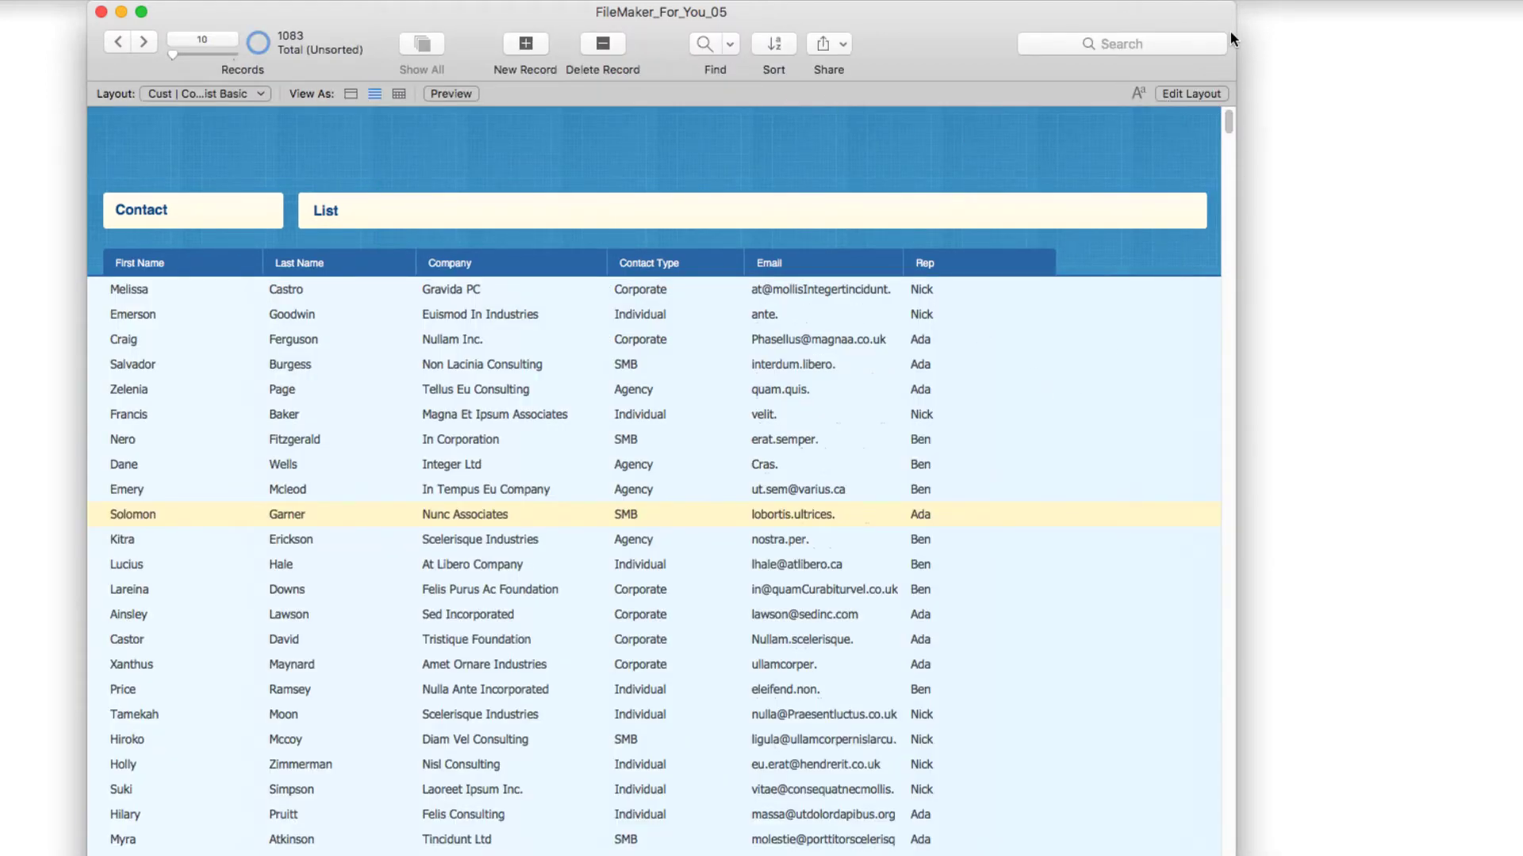
left_click_drag(1237, 36, 1463, 29)
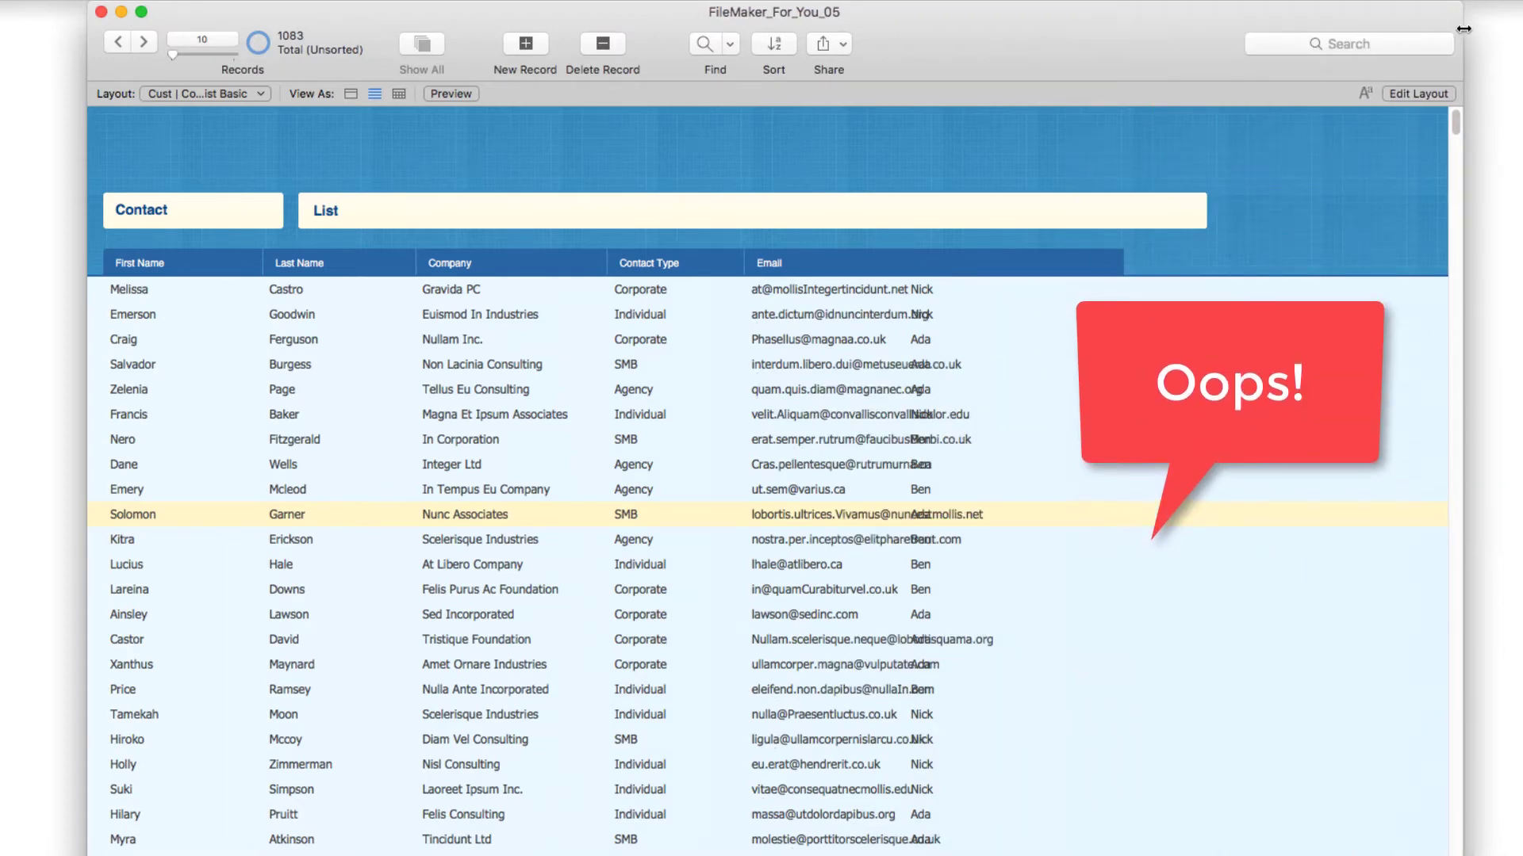
left_click_drag(1463, 28, 1459, 25)
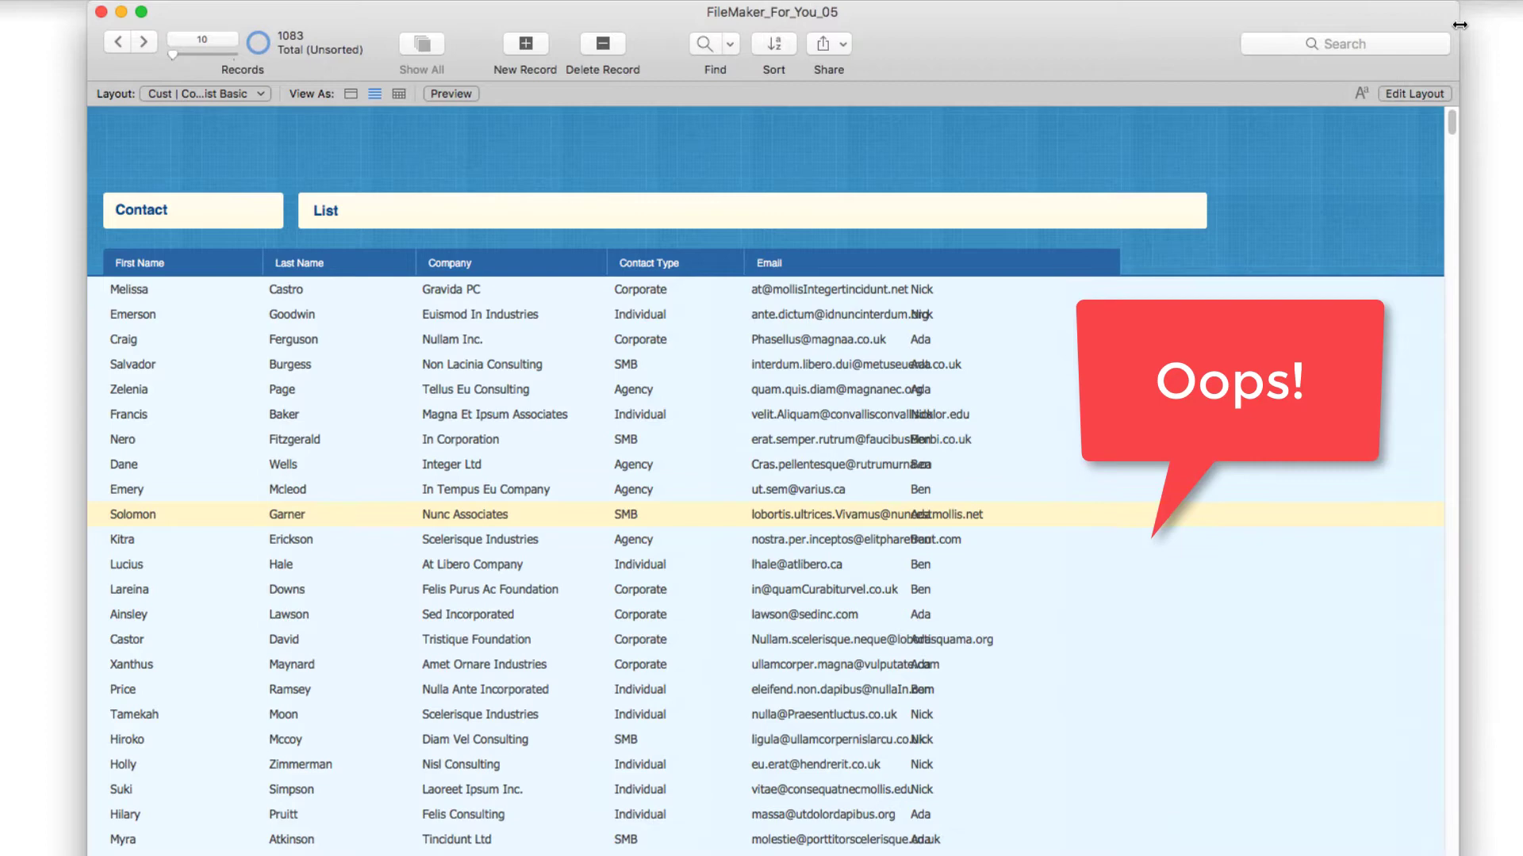
Step: Switch the Rep heading and Rep field from left anchoring to right anchoring
left_click(1402, 93)
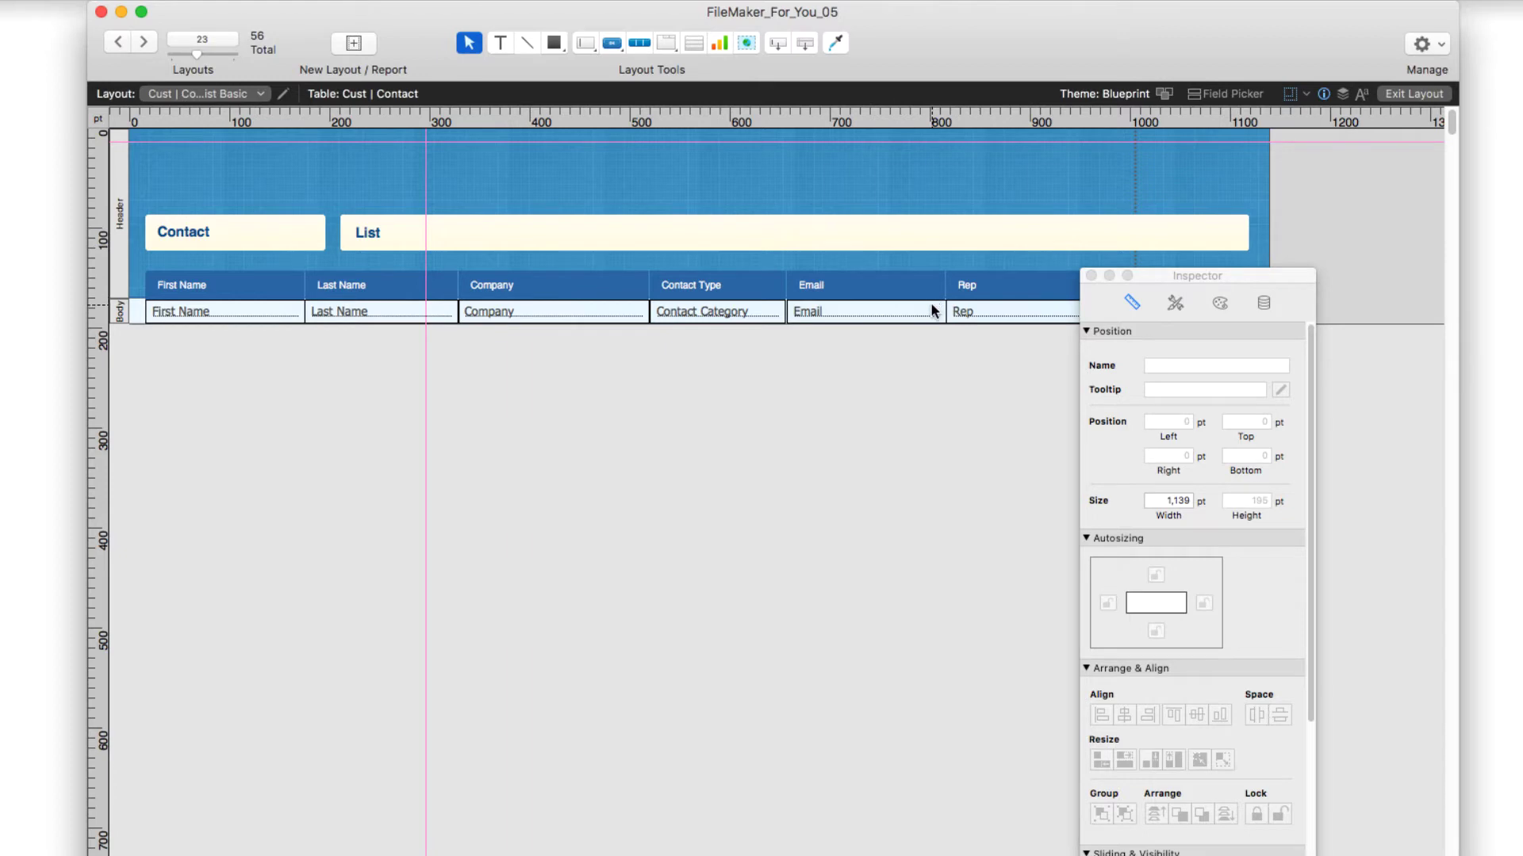
left_click(999, 284)
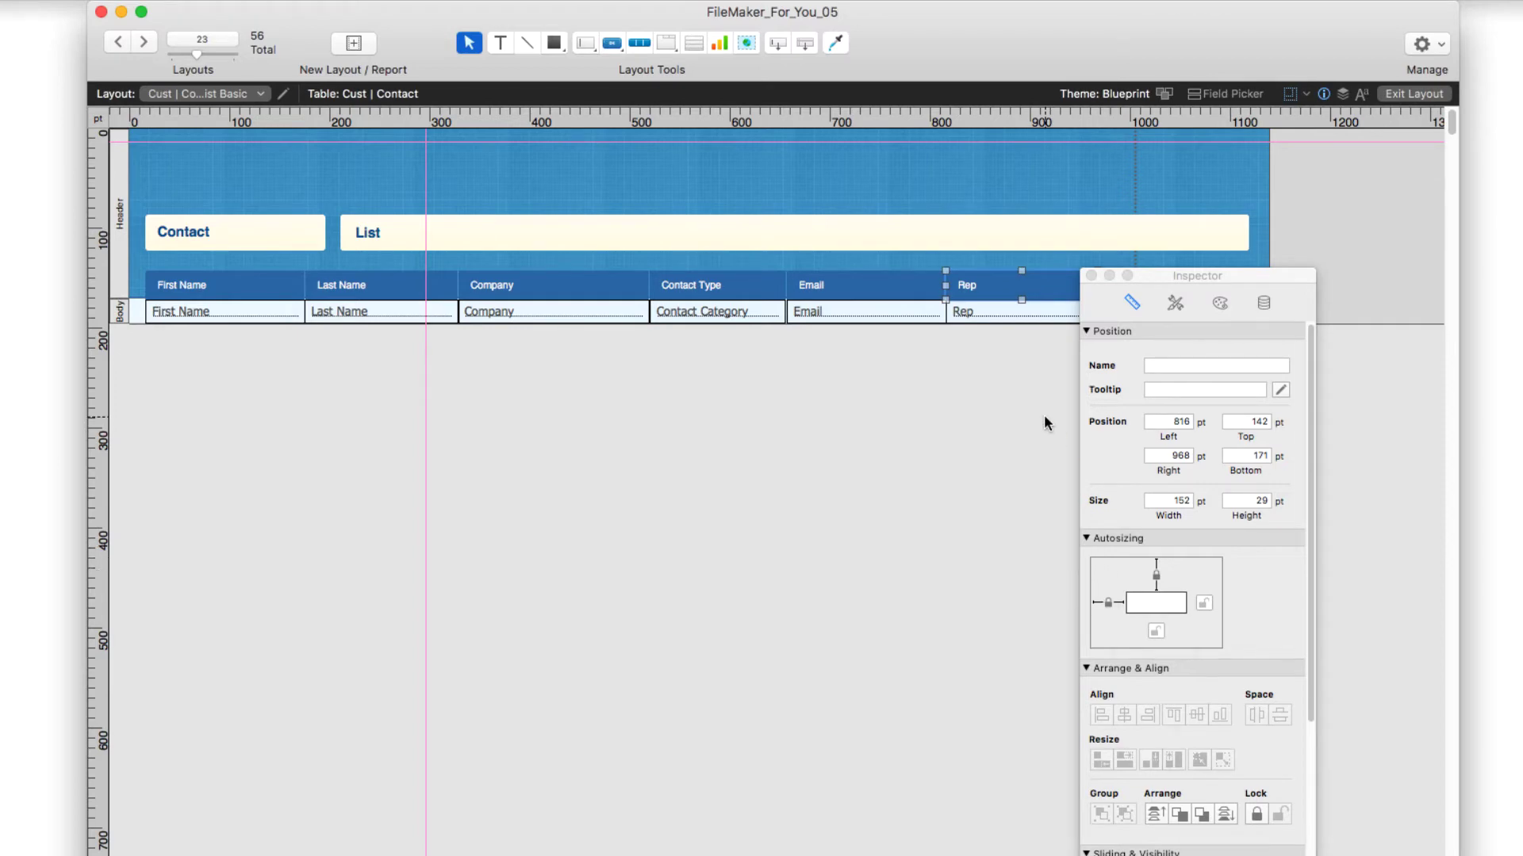
left_click(1105, 603)
left_click(1202, 603)
left_click(982, 314)
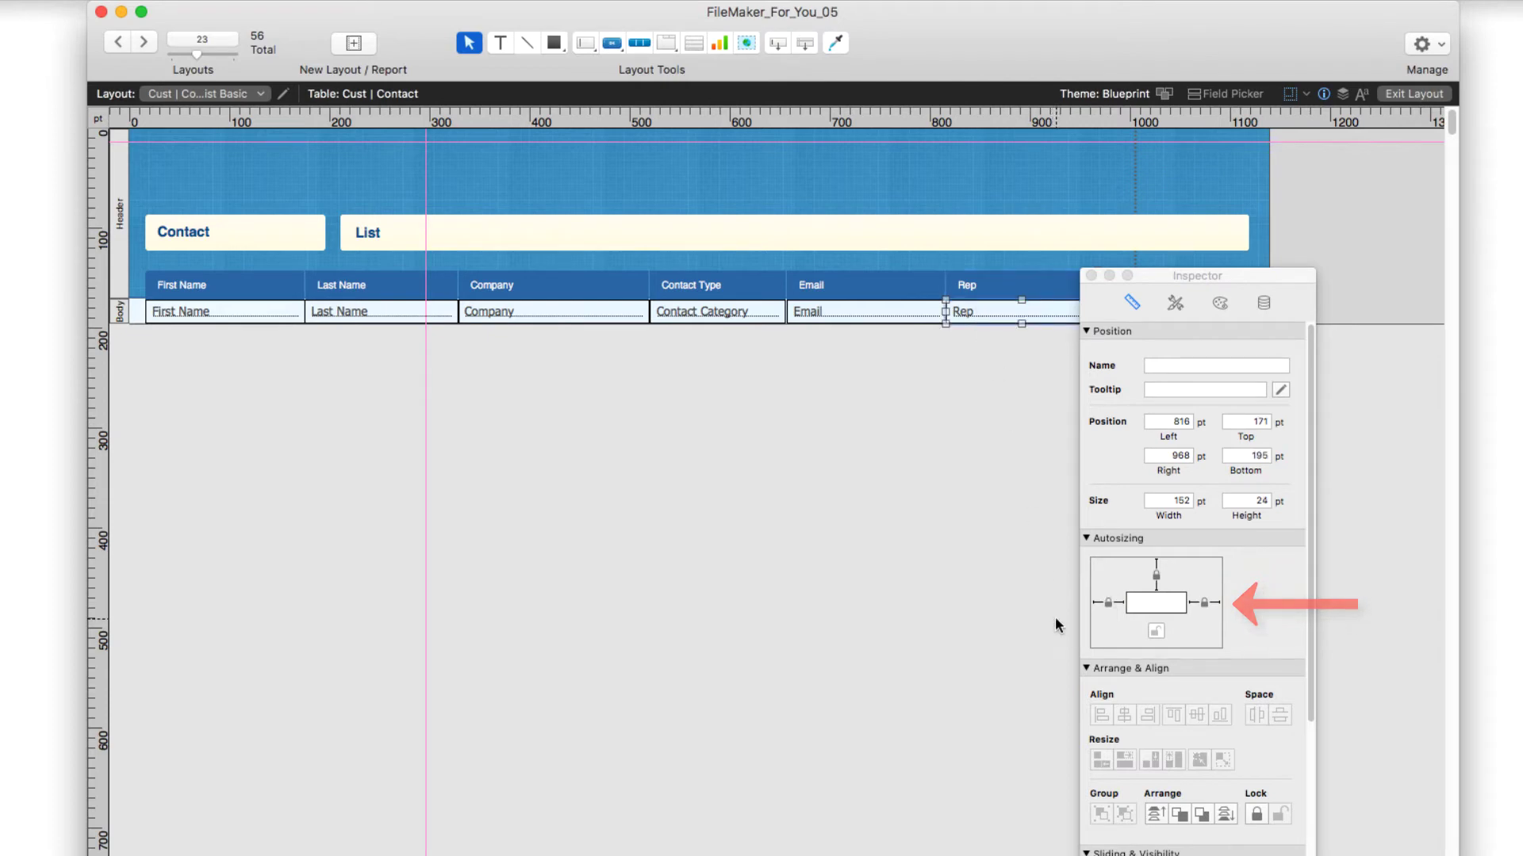
left_click(1104, 603)
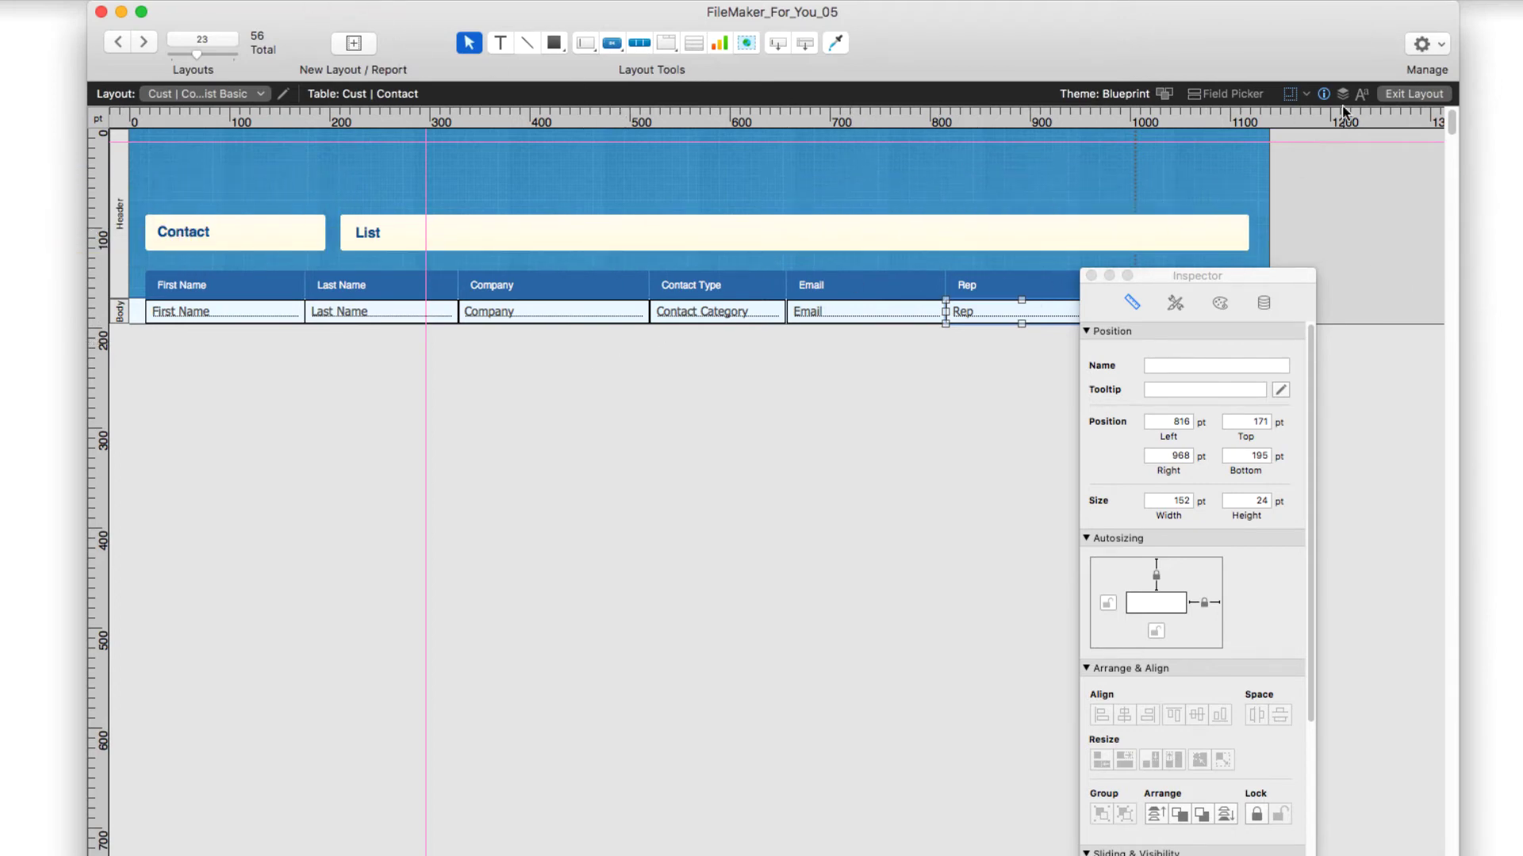
left_click(1398, 97)
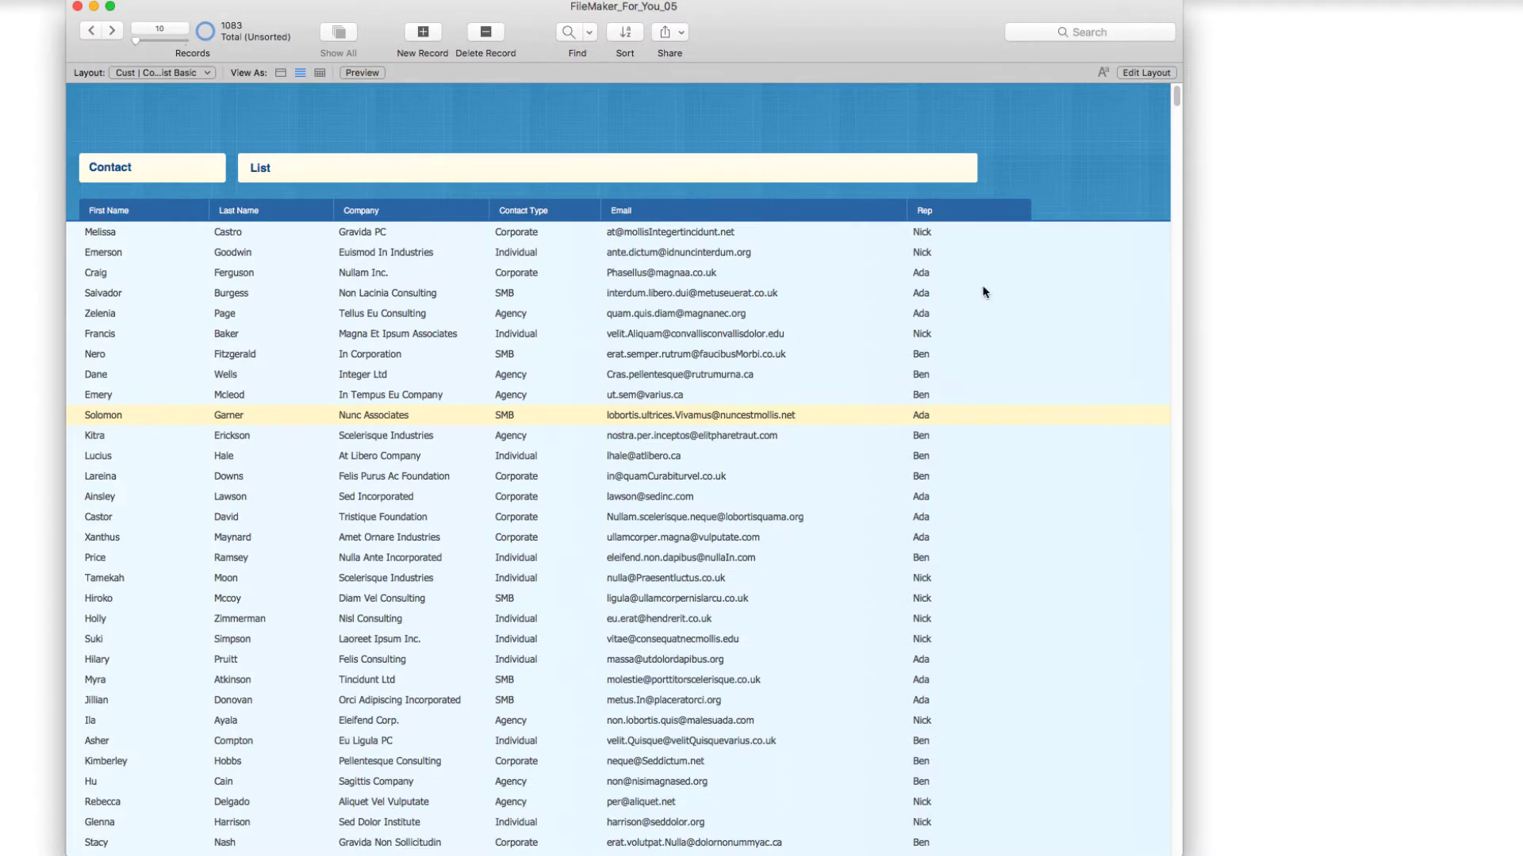
left_click_drag(1181, 31, 1194, 61)
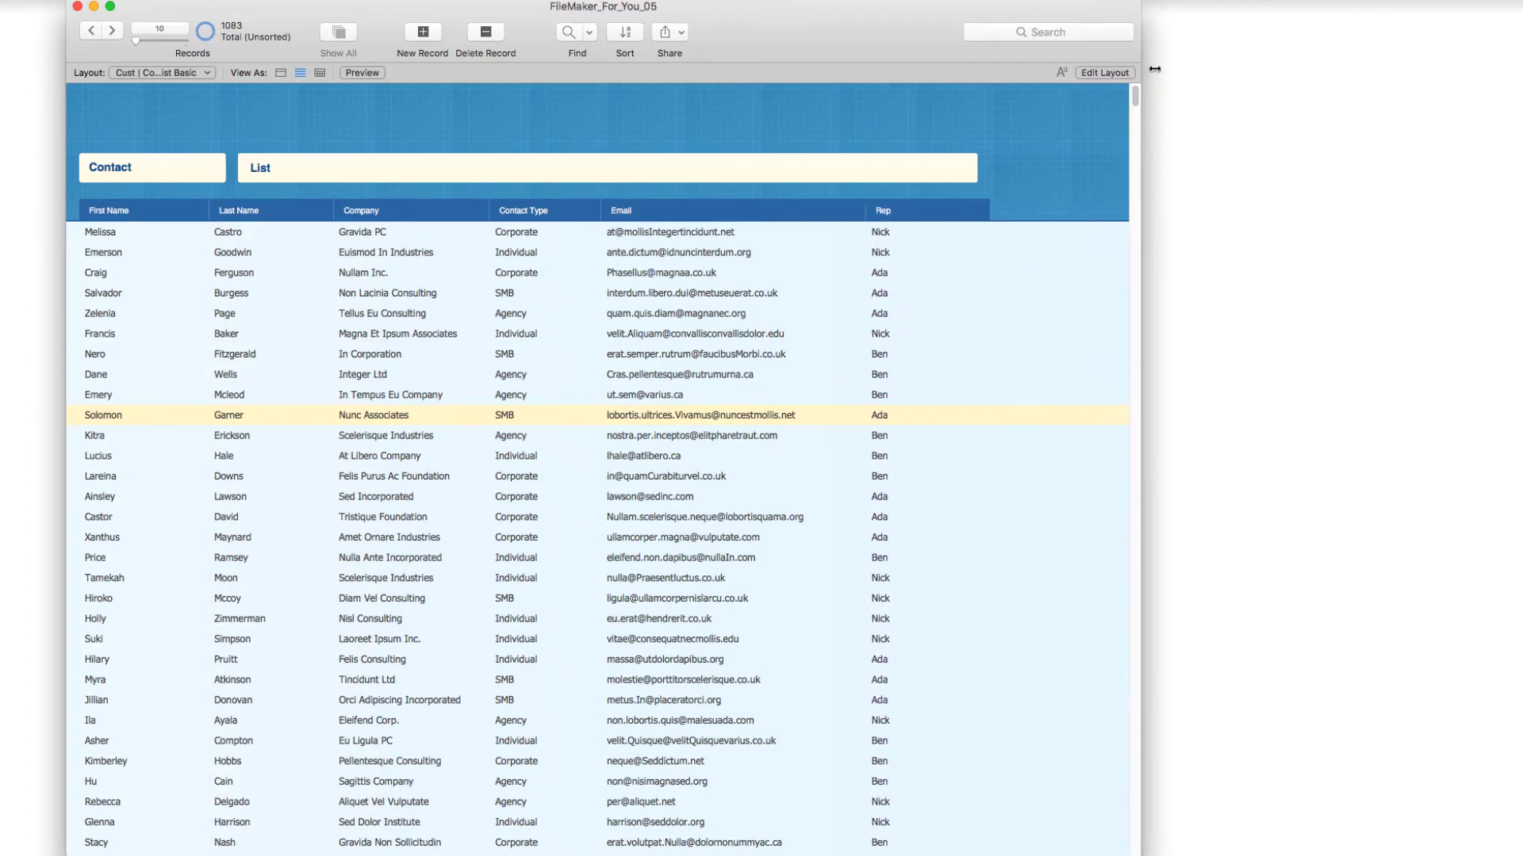
left_click_drag(1155, 69, 1030, 146)
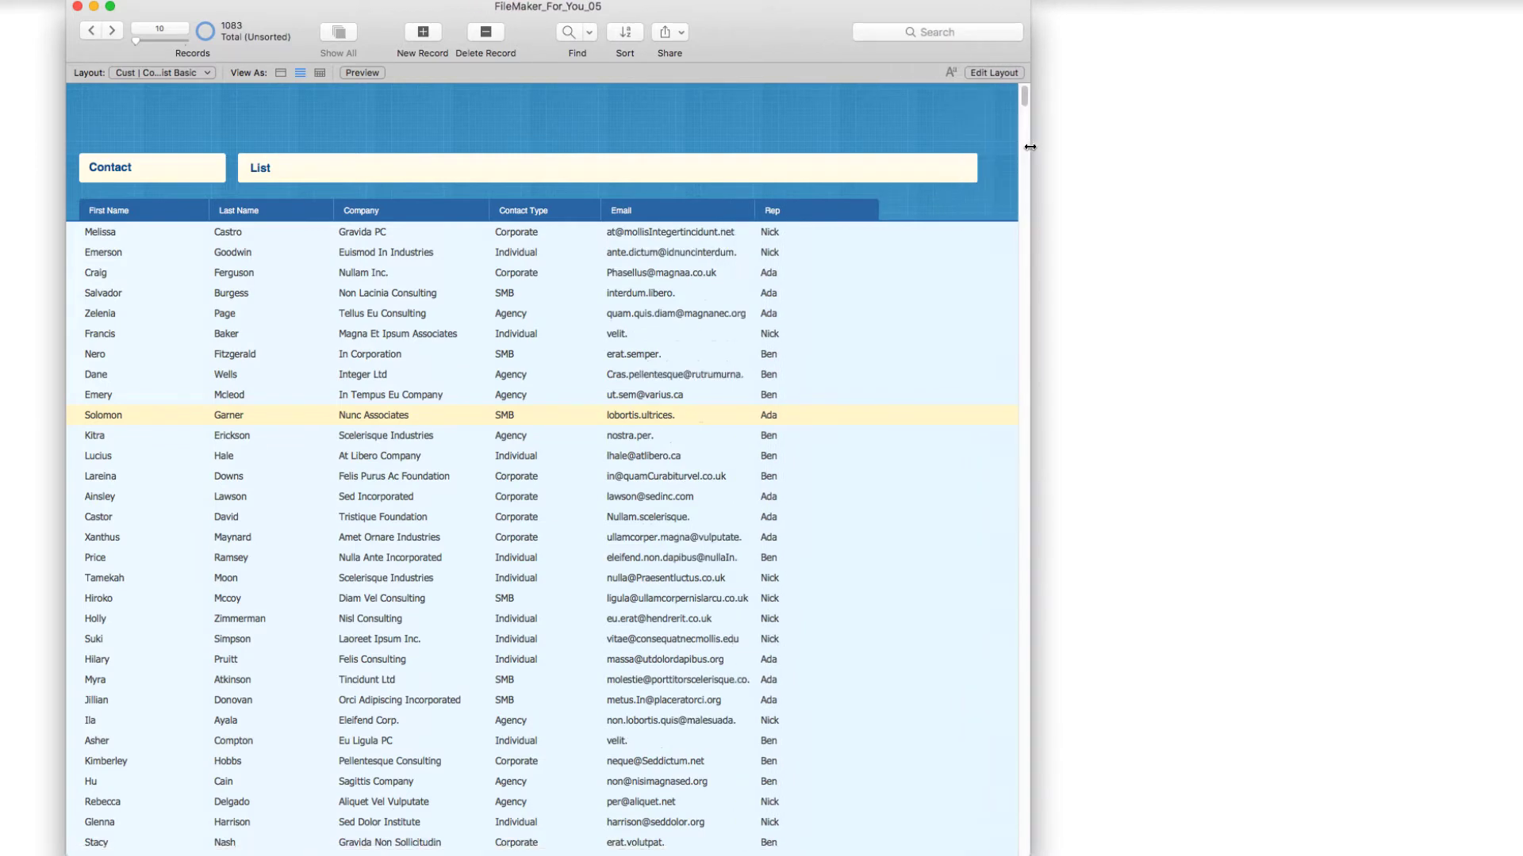
left_click_drag(1030, 146, 1031, 147)
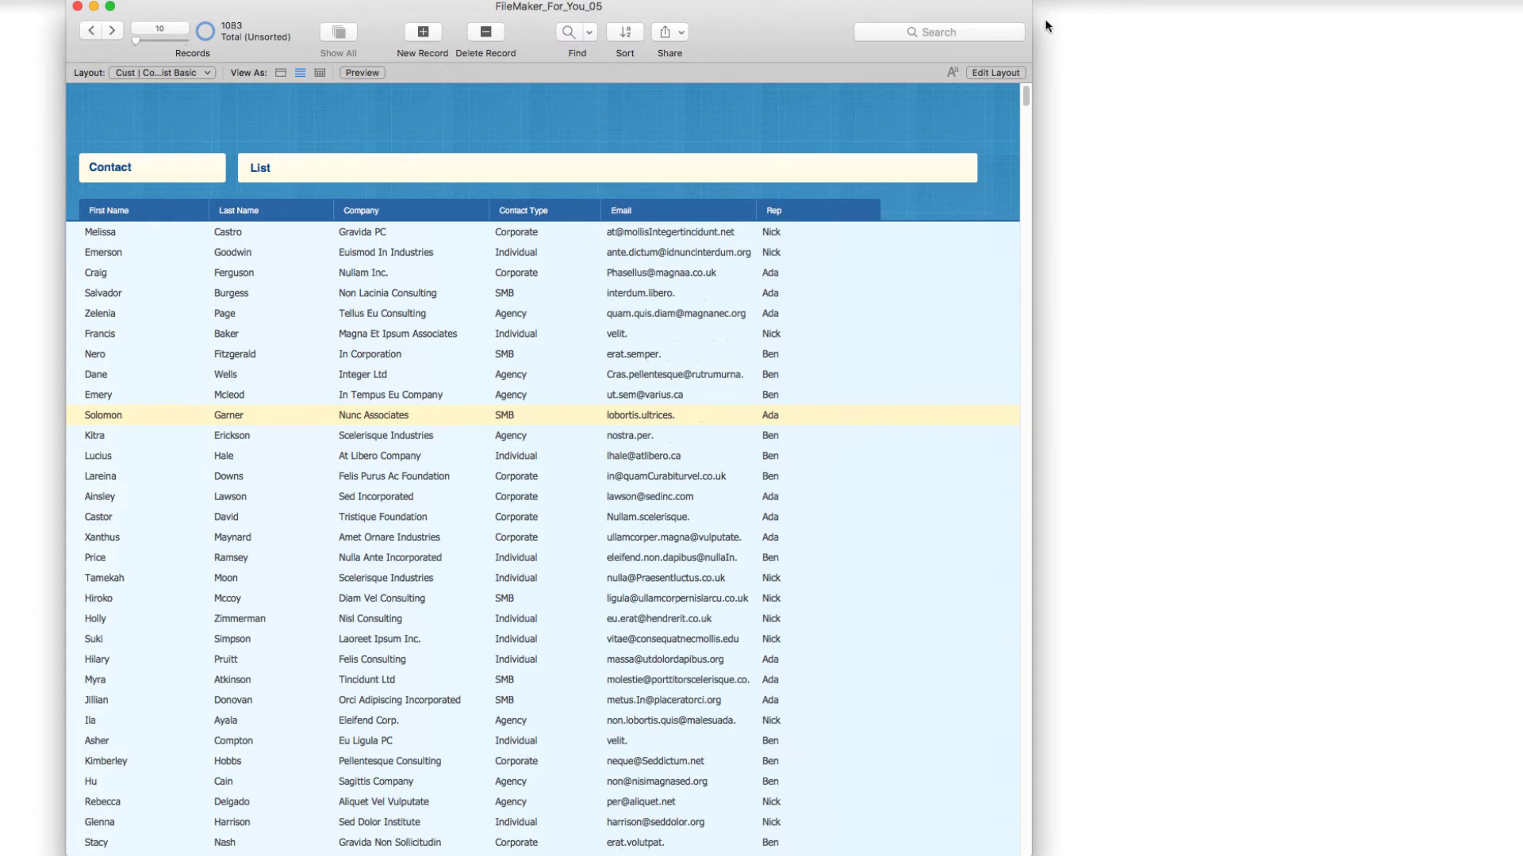
left_click_drag(1035, 28, 1222, 80)
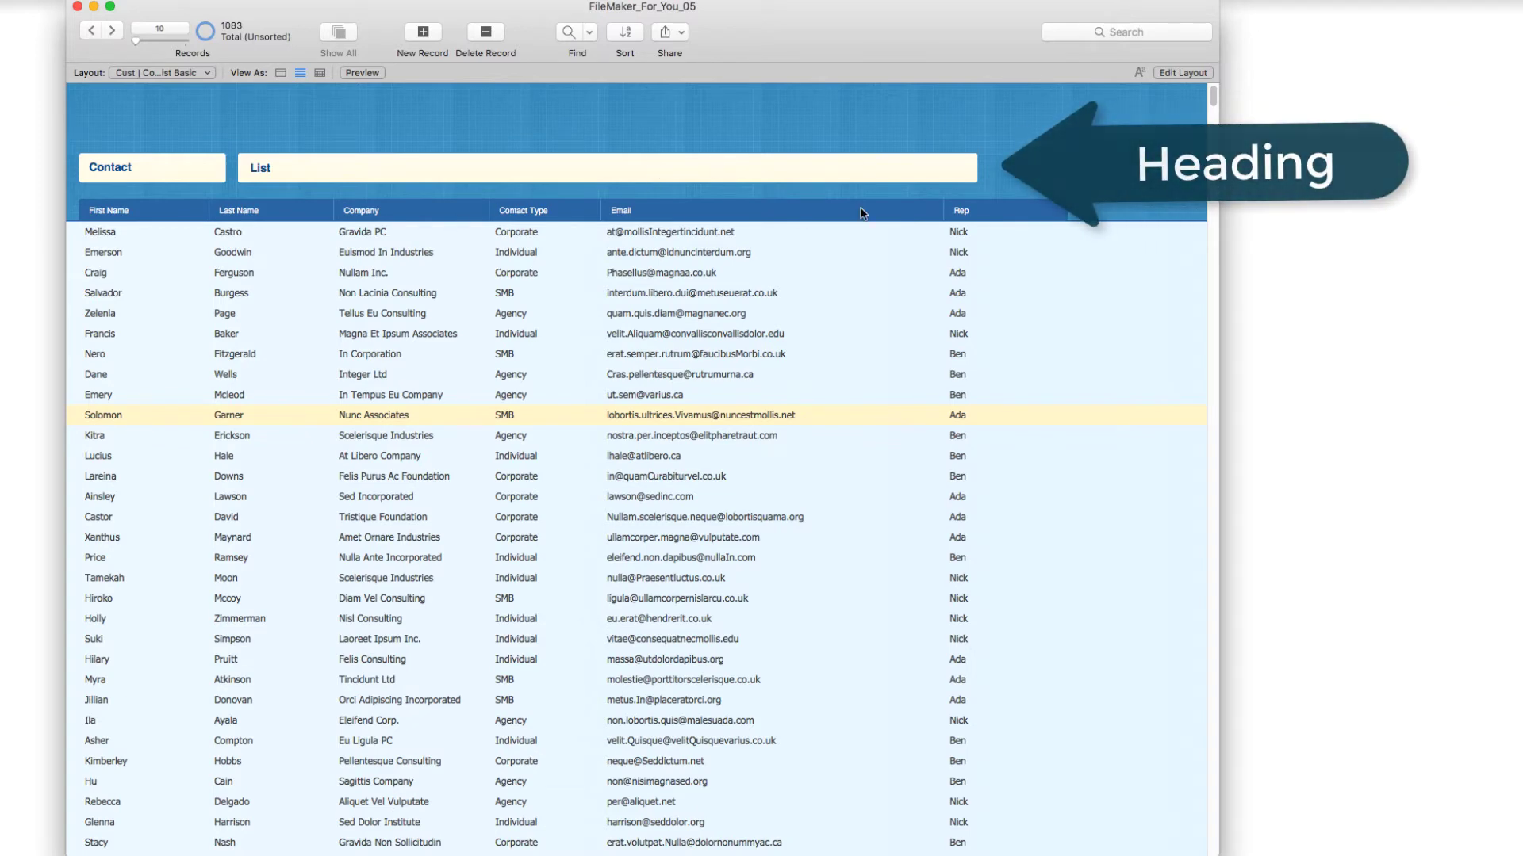
Step: Narrow the List heading field to 757 pt, anchor it left and right, and return to Browse mode
left_click(1169, 74)
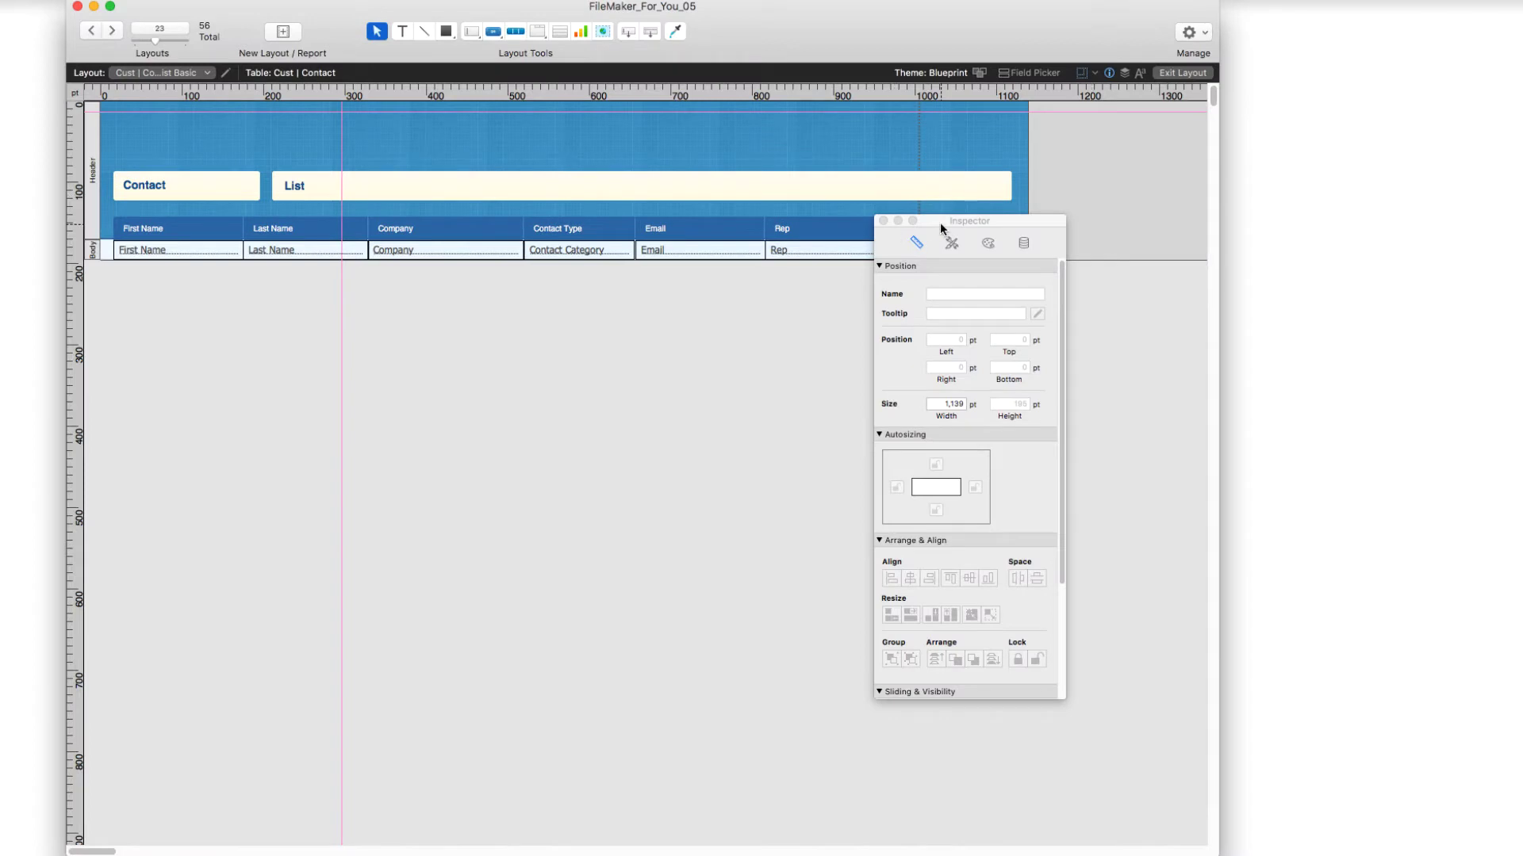
left_click_drag(931, 241, 912, 322)
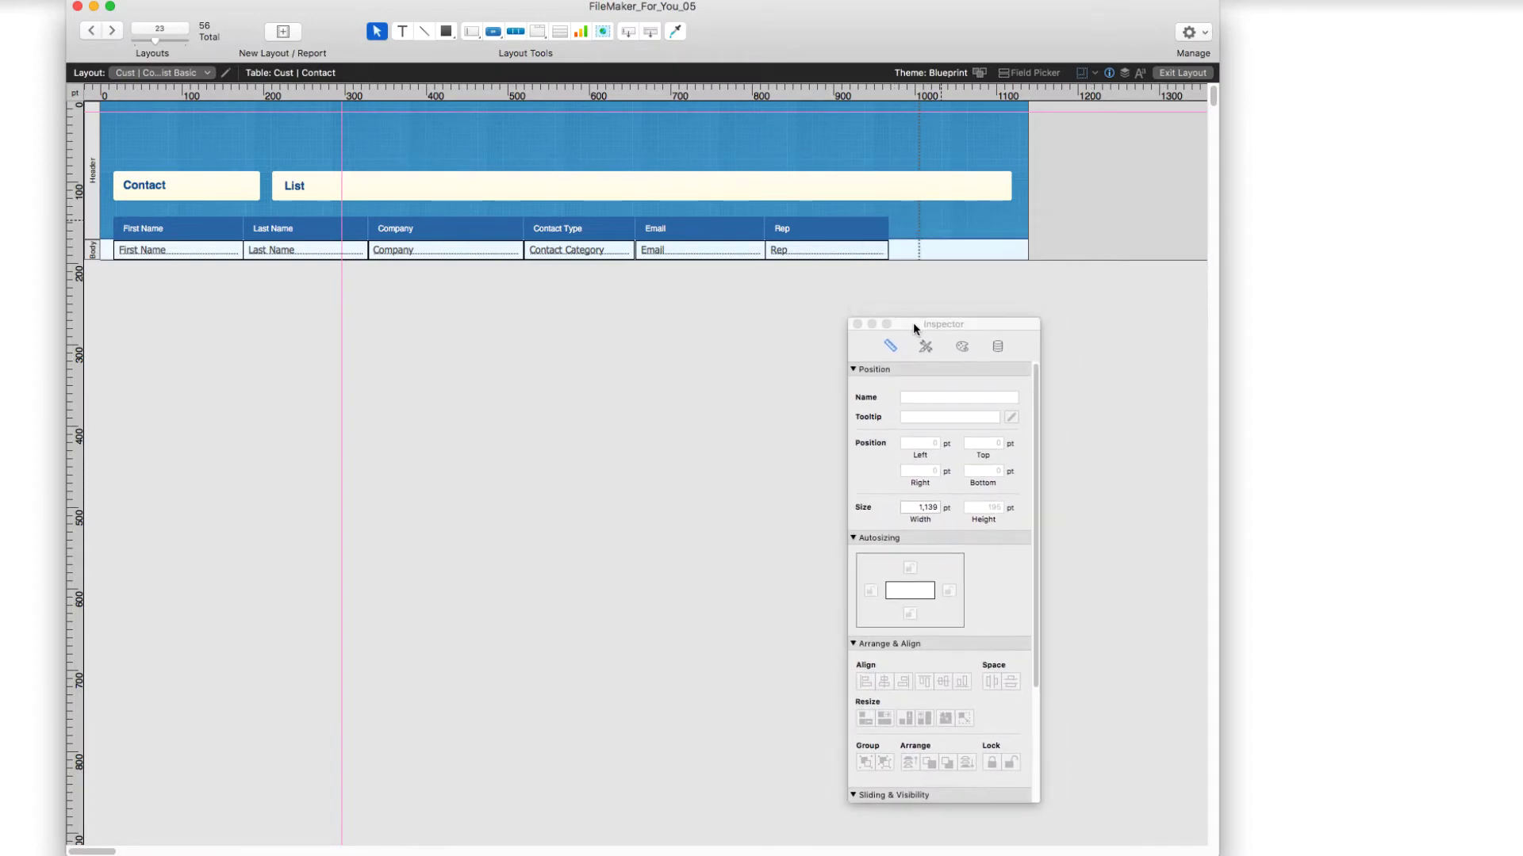
left_click(985, 201)
left_click_drag(1011, 186, 889, 209)
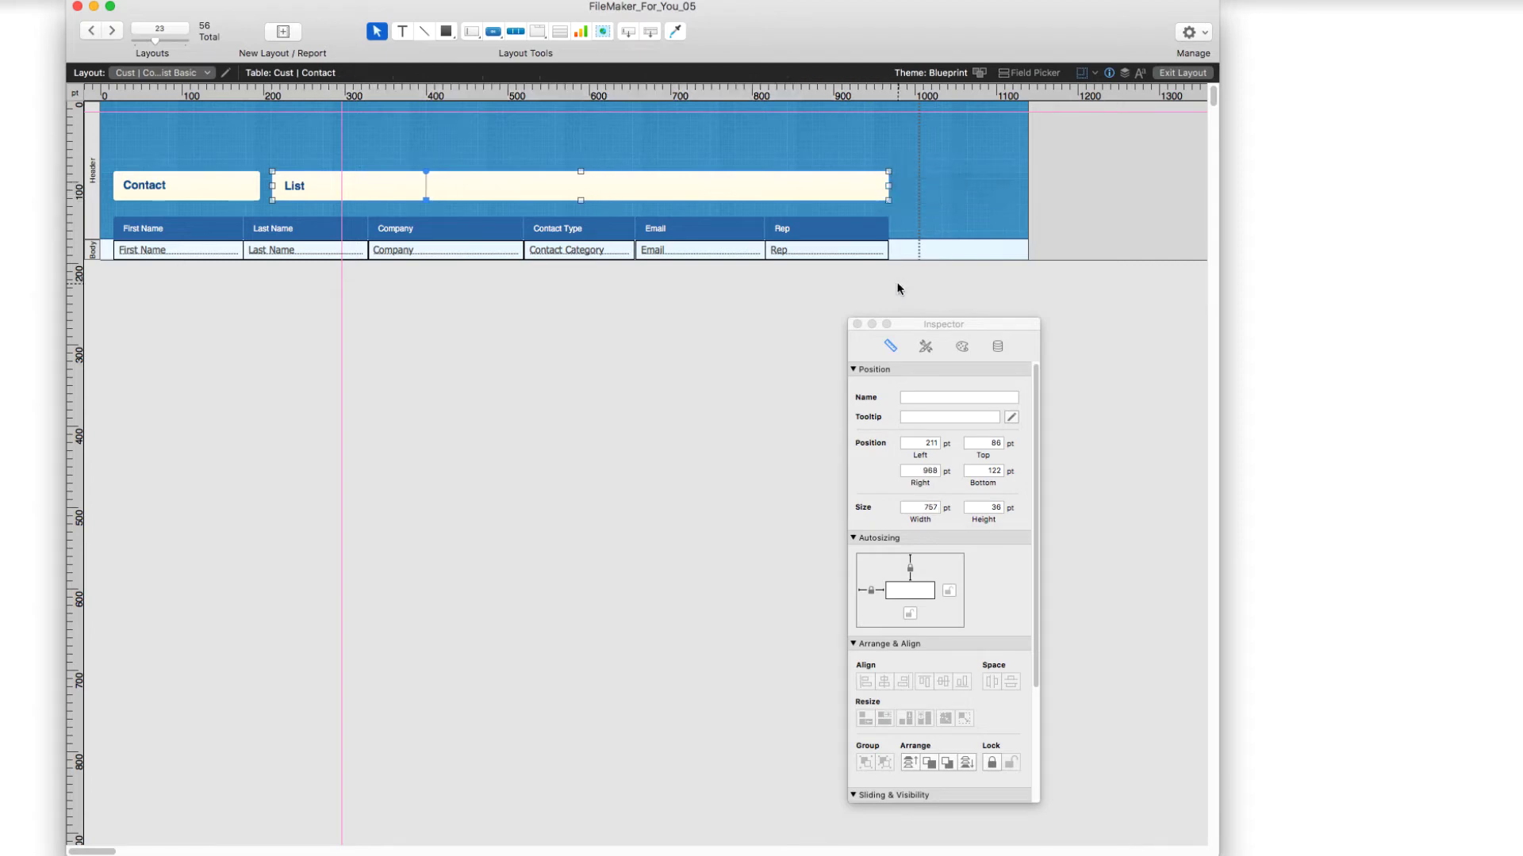
left_click(949, 590)
left_click(910, 568)
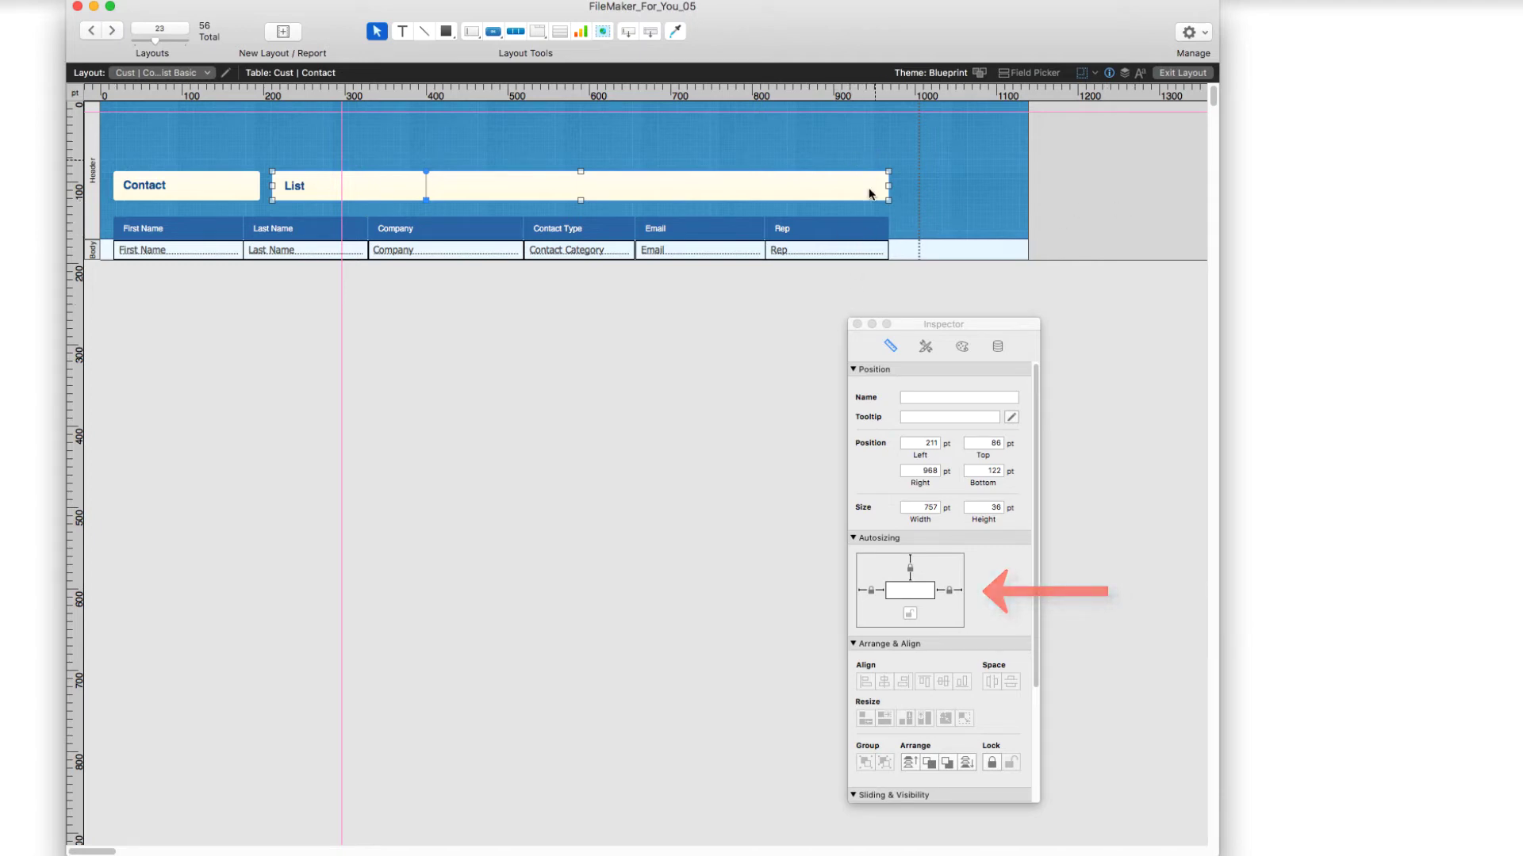
left_click(1202, 75)
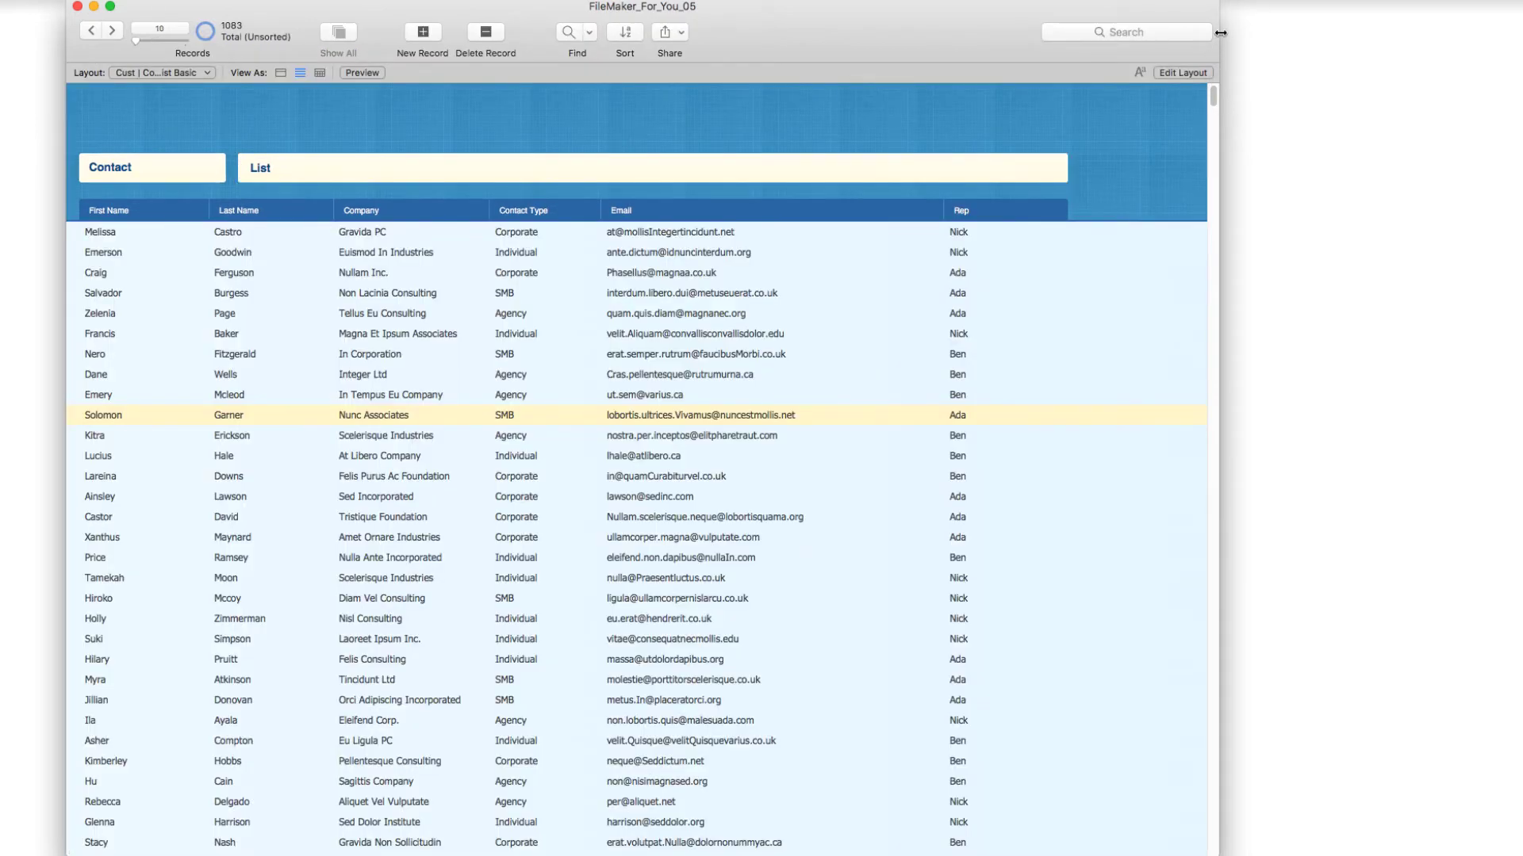
Step: Resize the window to check that the List heading stretches with it
left_click_drag(1220, 32, 1208, 83)
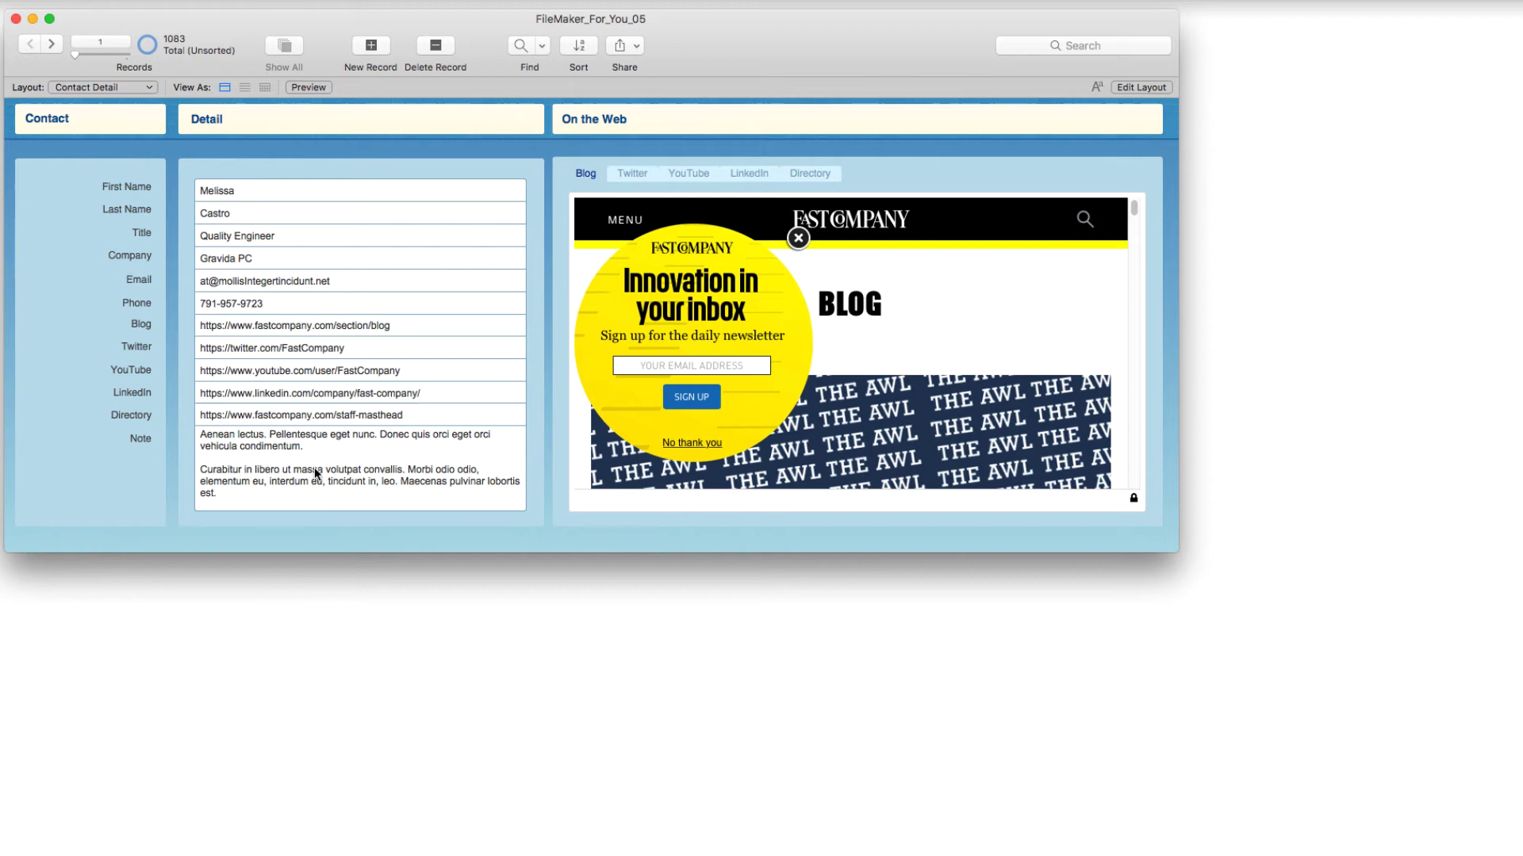
Step: Activate the Note field and enlarge the Contact Detail window from its bottom-right corner
left_click(273, 484)
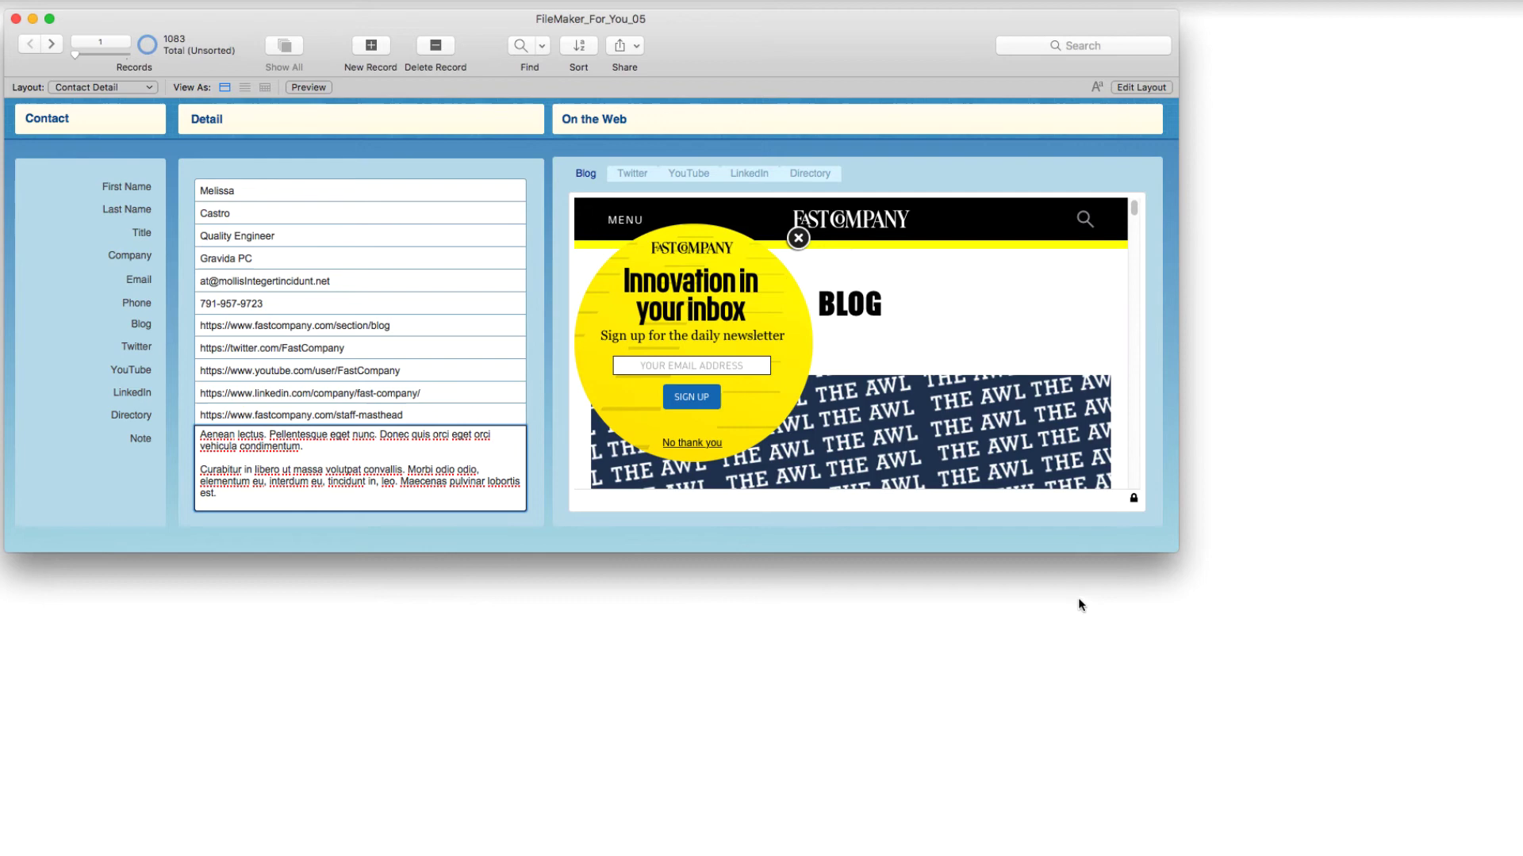
mouse_move(1166, 548)
left_mouse_down()
mouse_move(1301, 727)
mouse_move(1414, 839)
mouse_move(1244, 663)
mouse_move(1396, 770)
mouse_move(1365, 803)
mouse_move(1179, 550)
mouse_move(1150, 546)
mouse_move(1171, 557)
left_mouse_up()
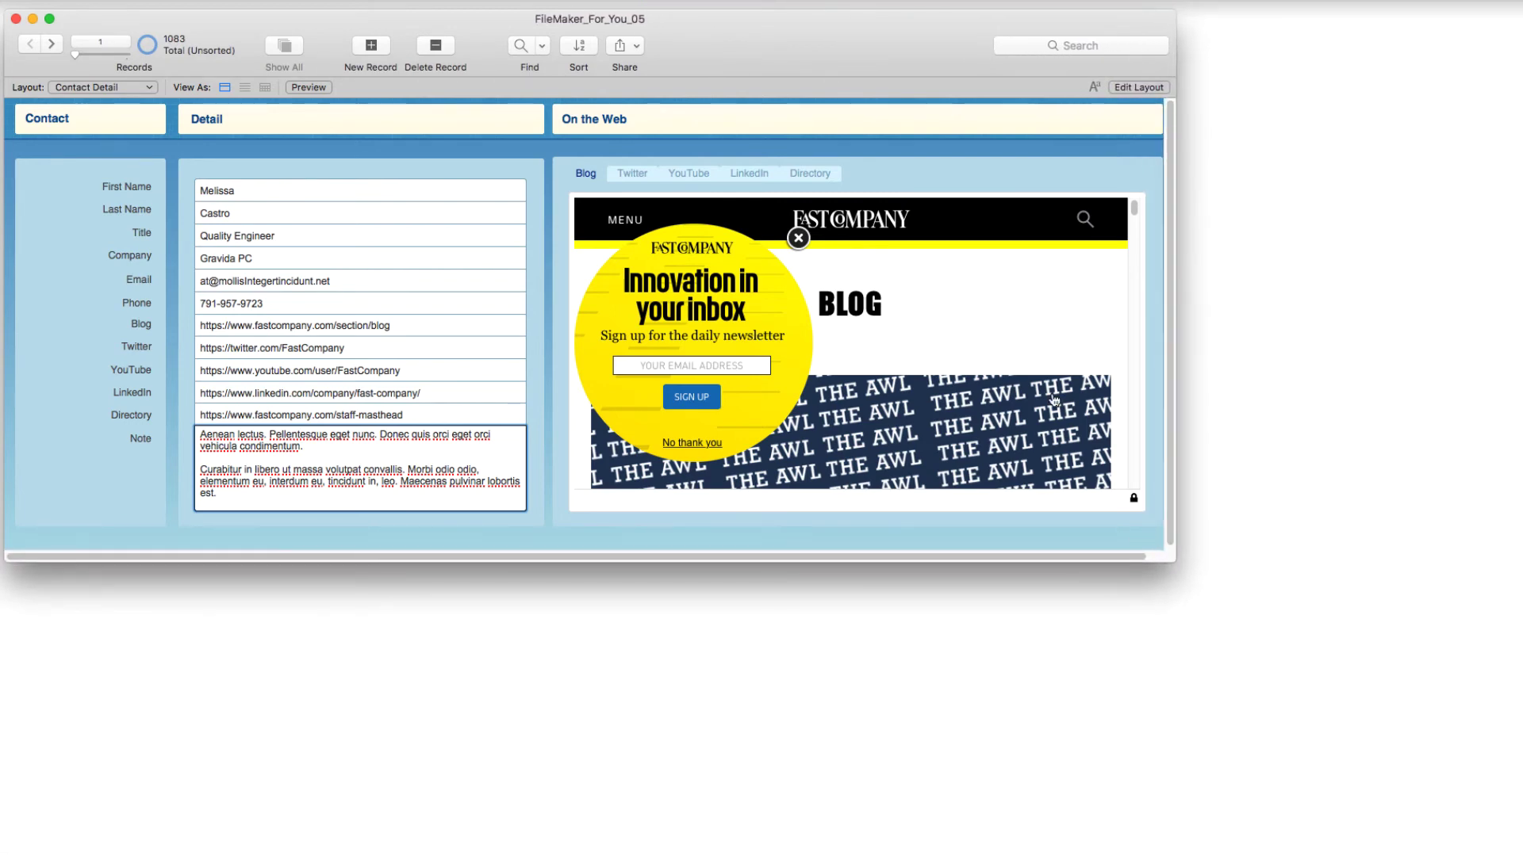
Step: In Layout mode, anchor the Contact and Detail panels to the bottom edge
left_click(1129, 89)
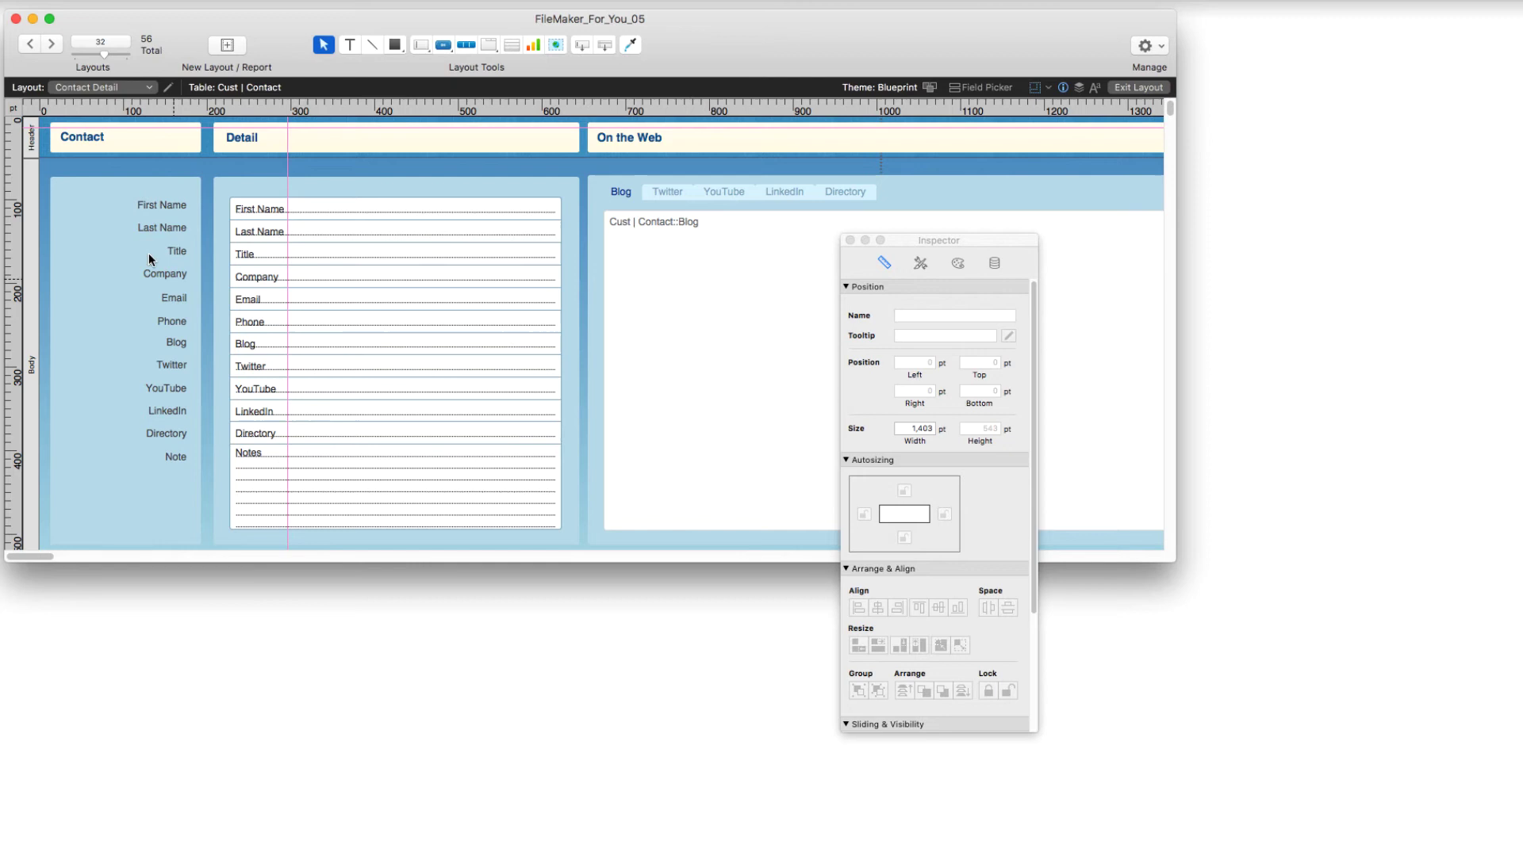
left_click(95, 248)
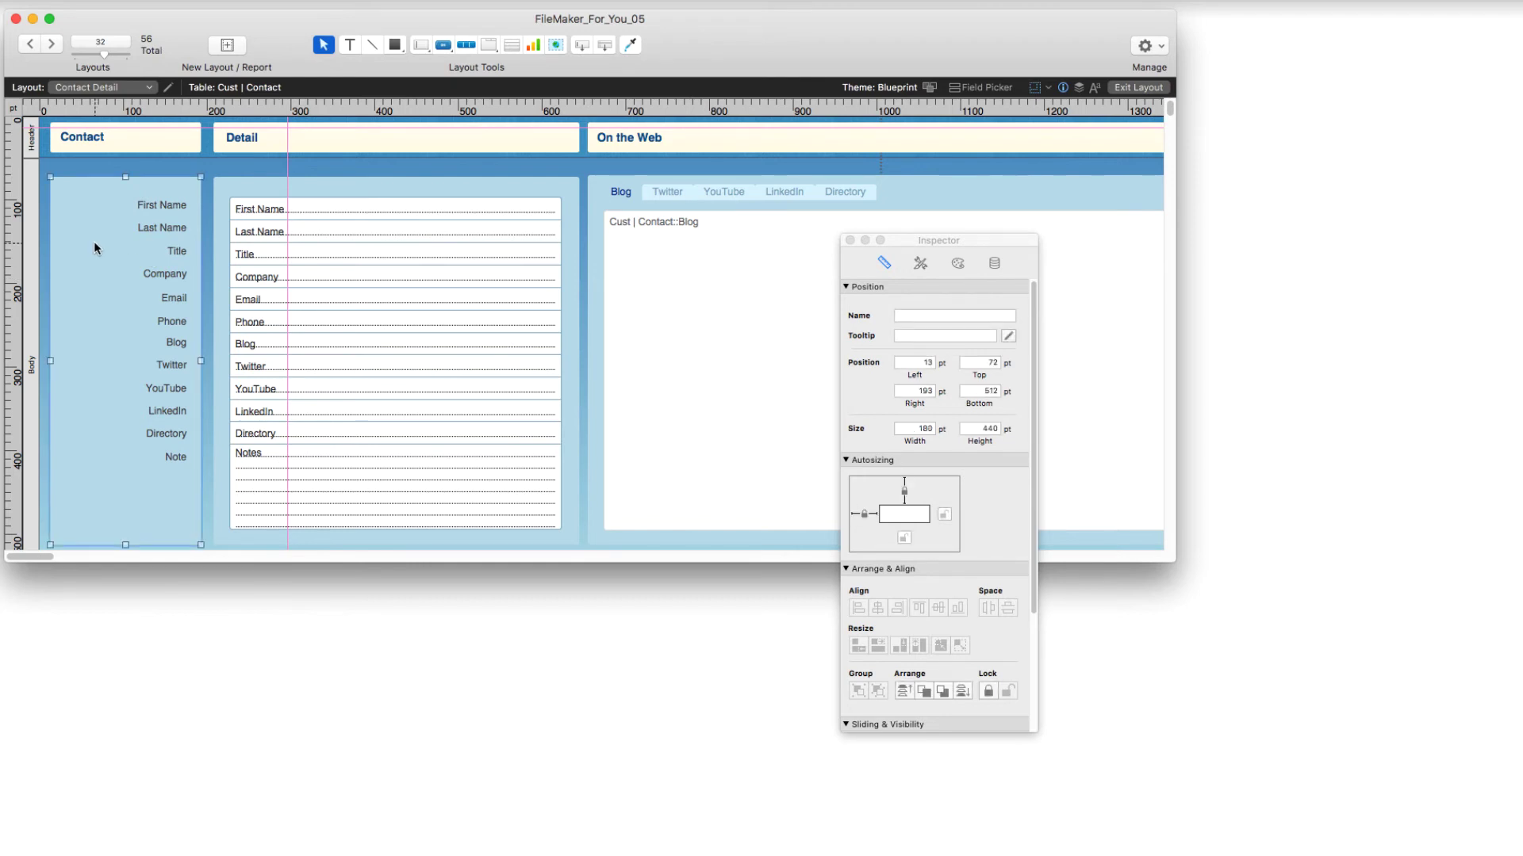
left_click(218, 184, "shift")
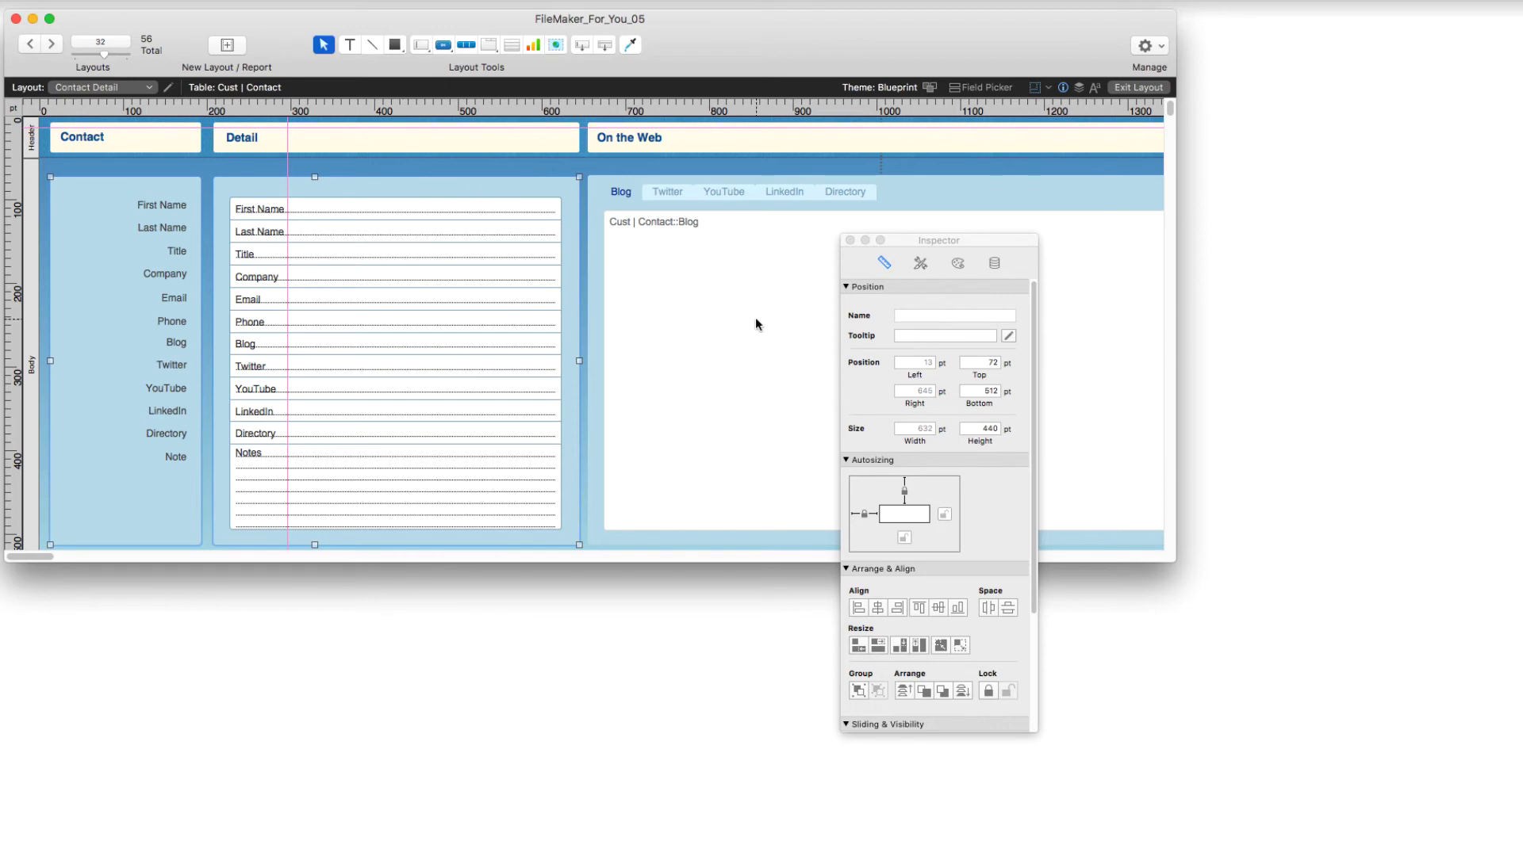
left_click(902, 540)
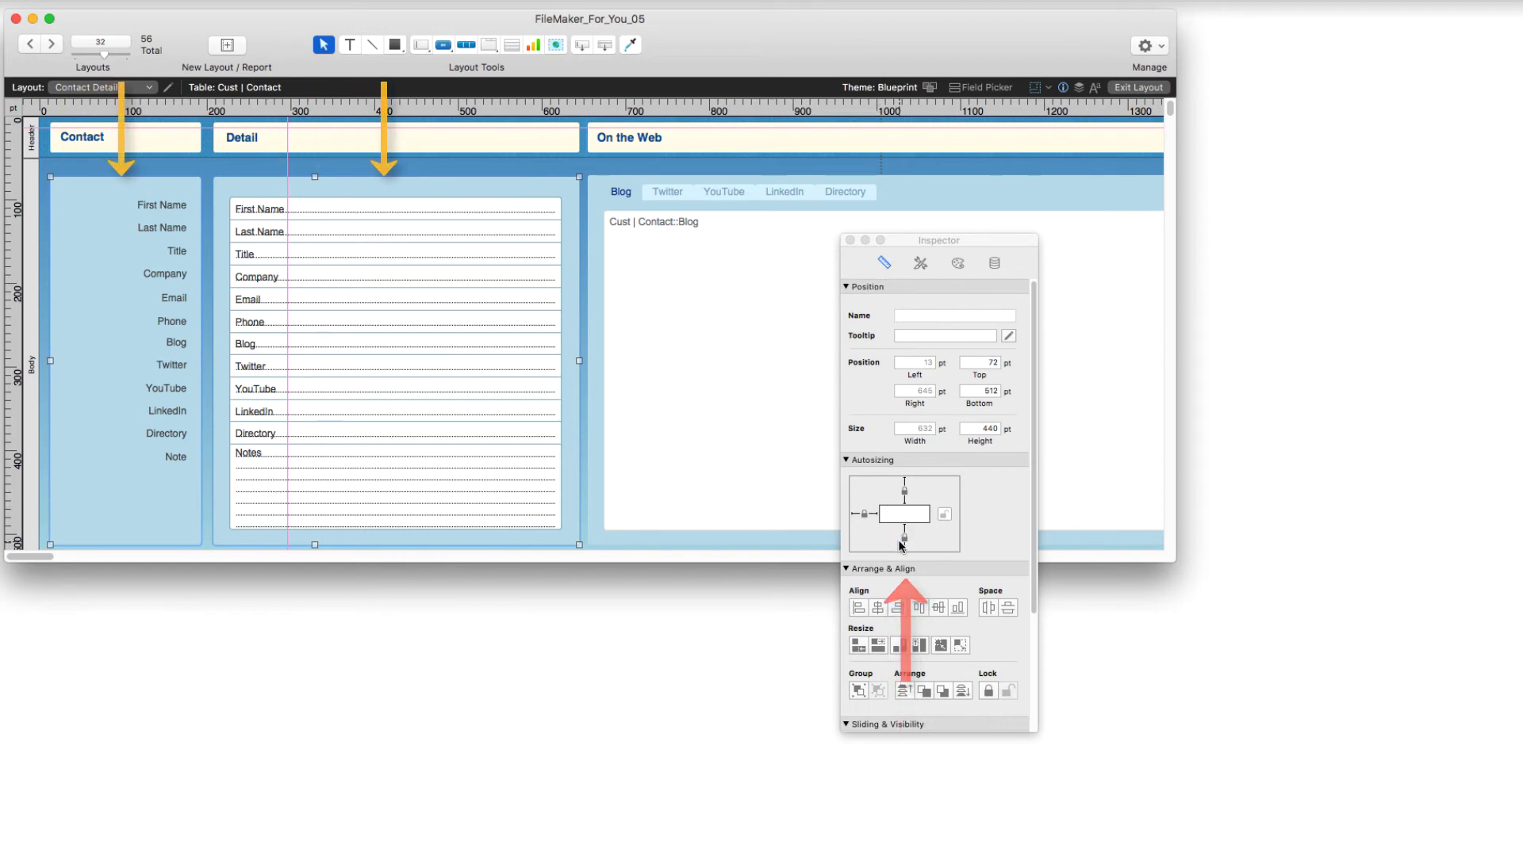
Step: Anchor the On the Web panel to the bottom and right edges
left_click(590, 177)
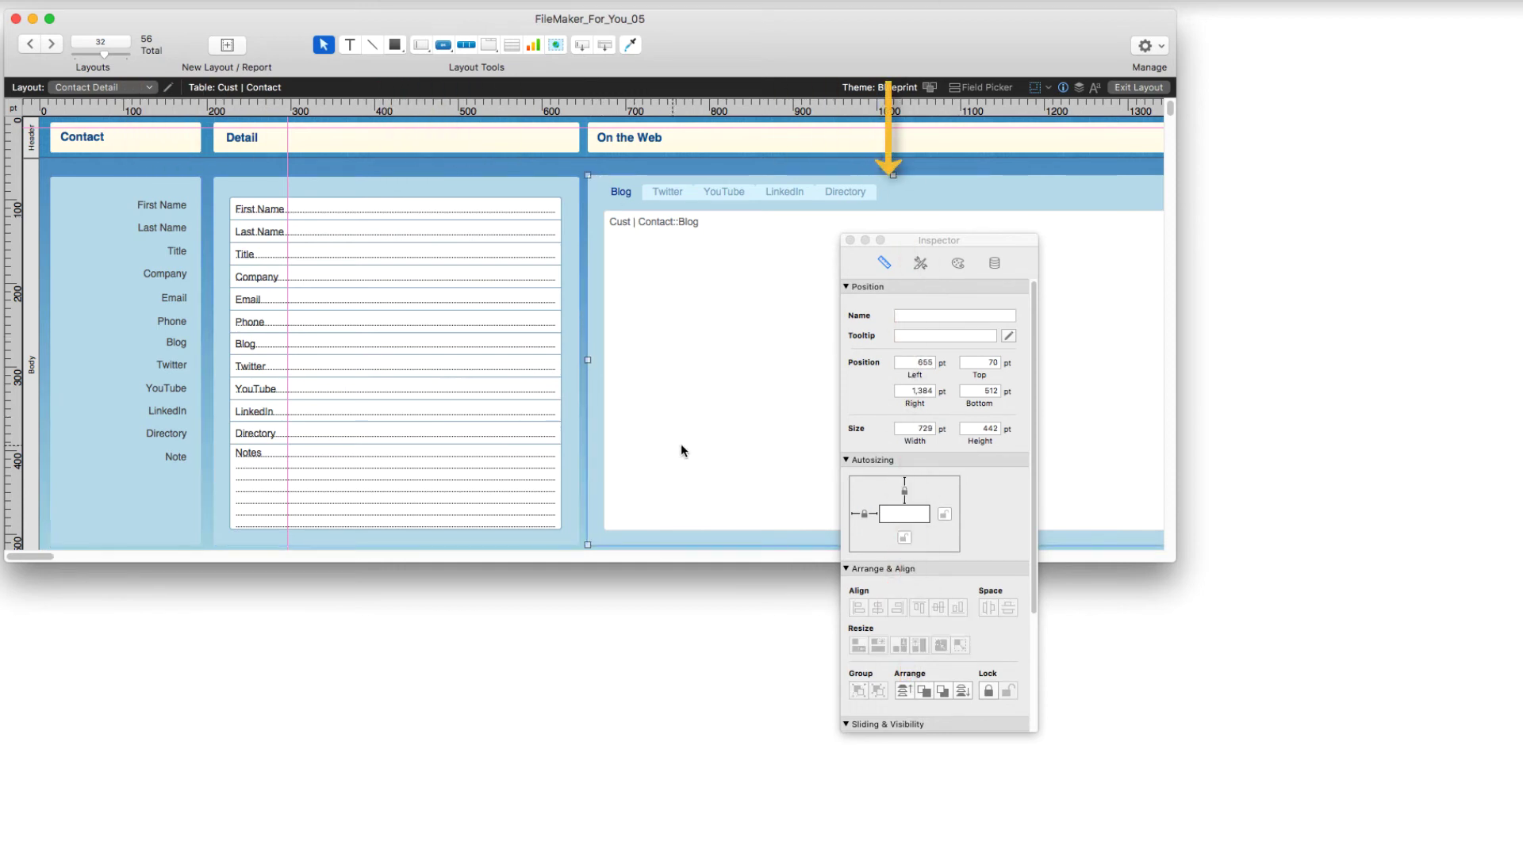
left_click(904, 538)
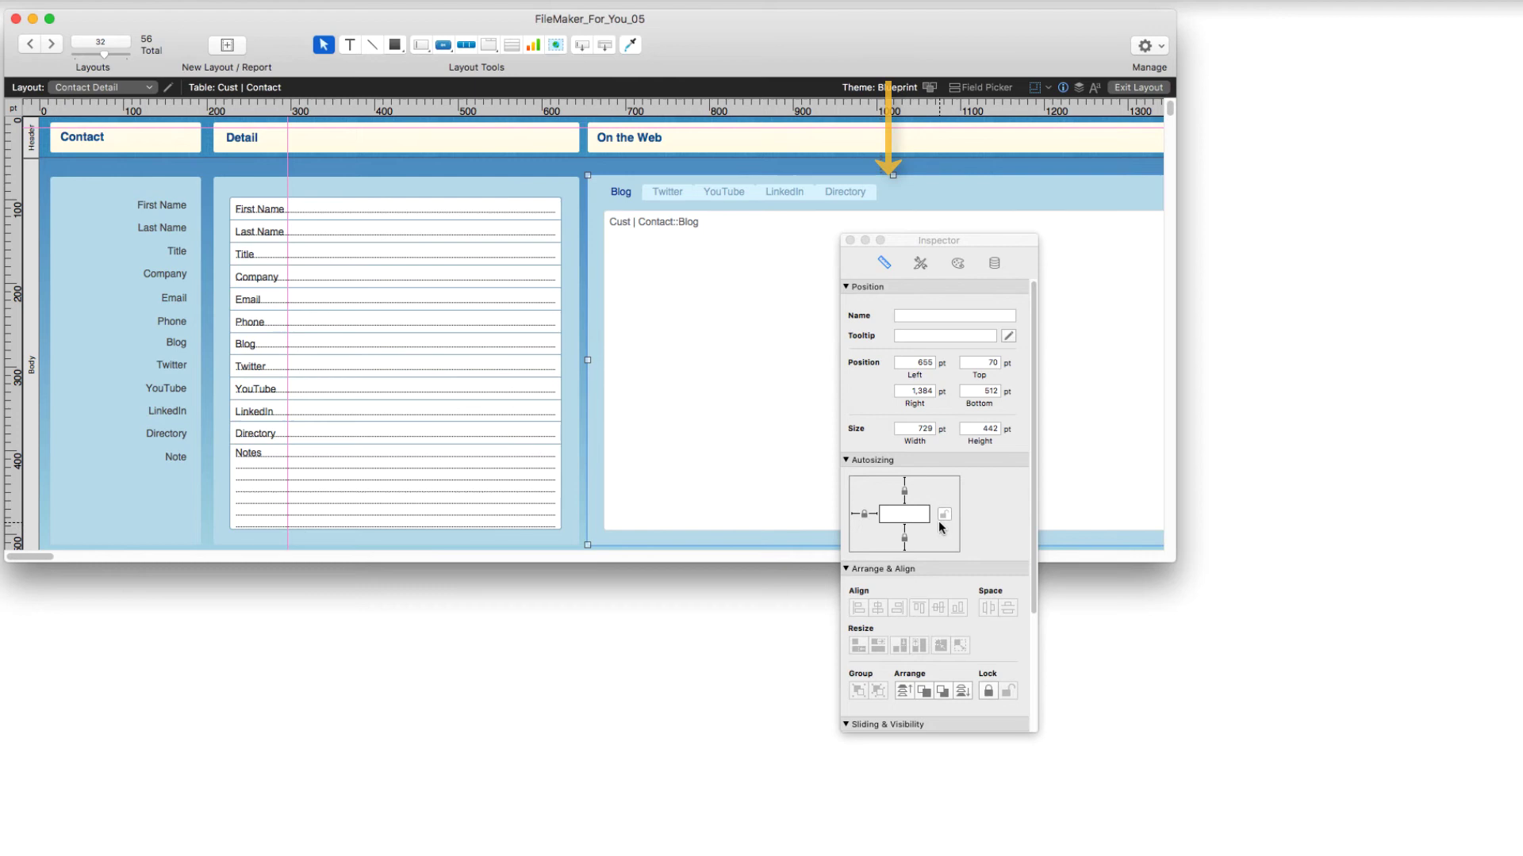
left_click(942, 515)
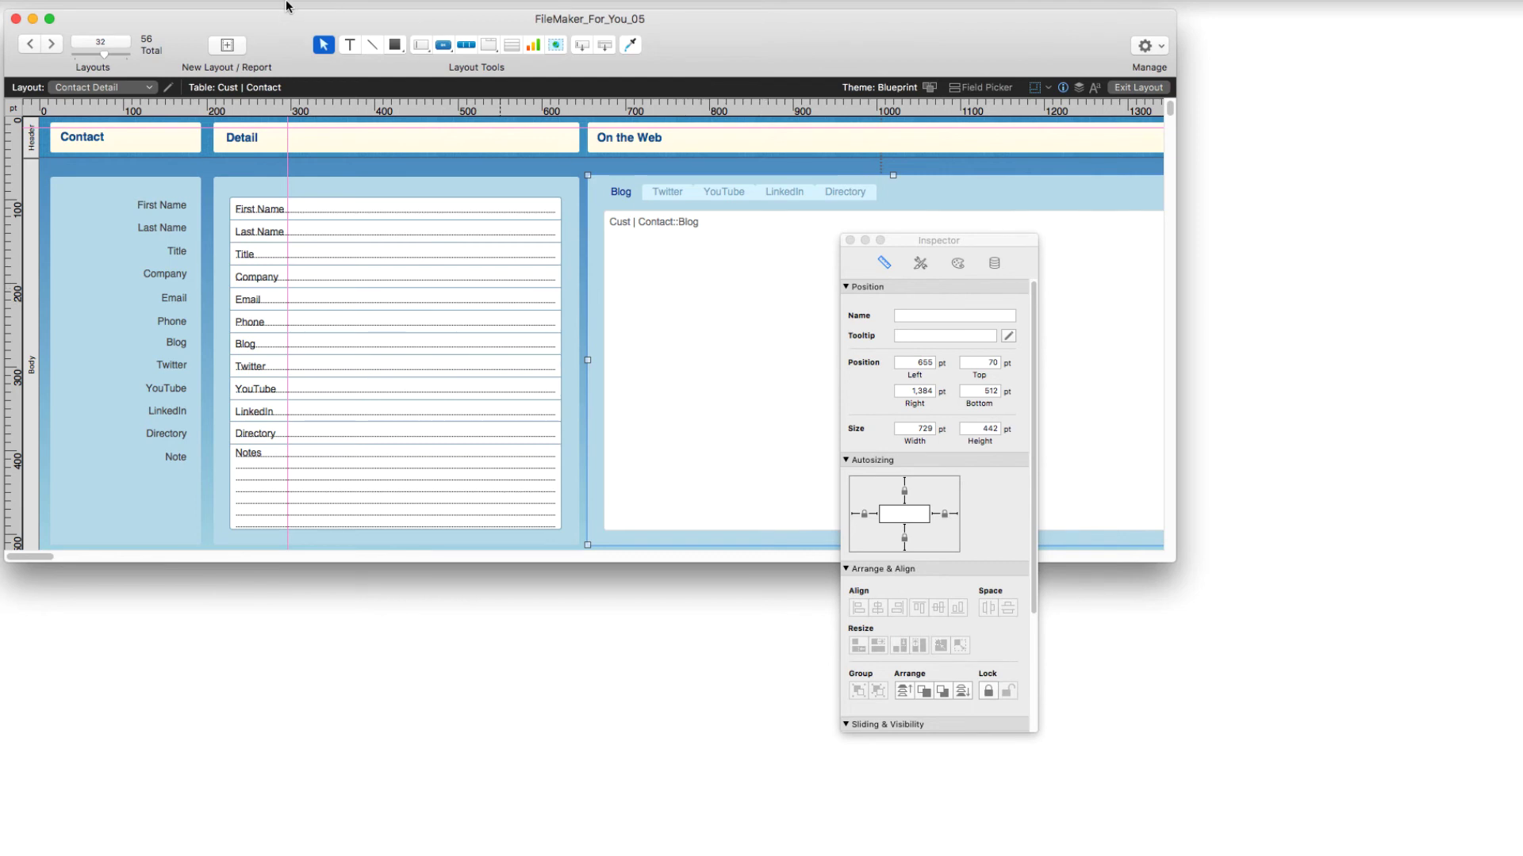
Step: Return to Browse mode and enlarge the window to check that the three panels stretch
left_click(1138, 88)
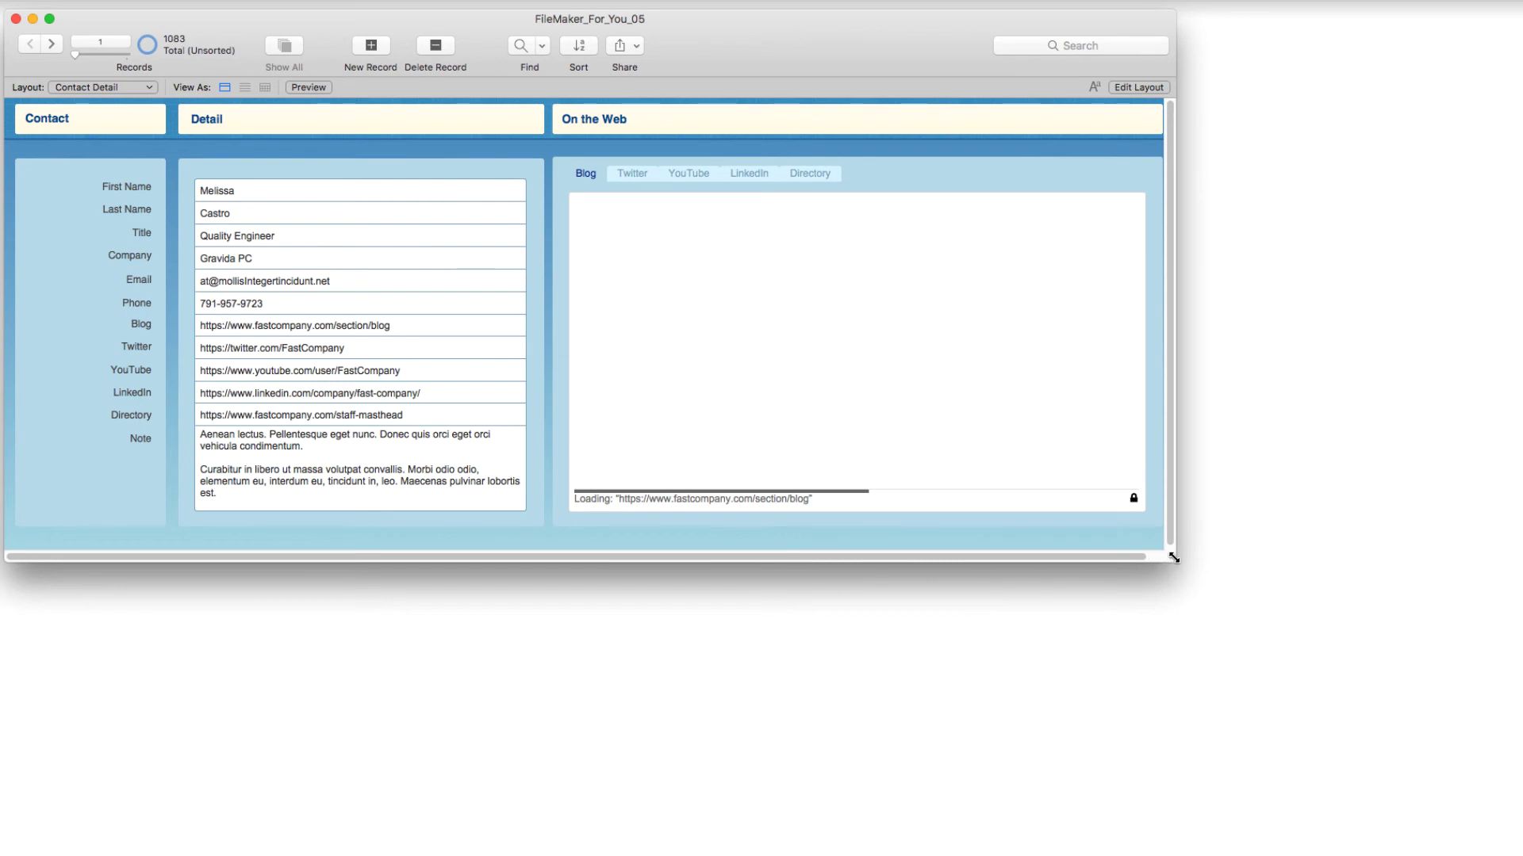
left_click_drag(1175, 560, 1370, 795)
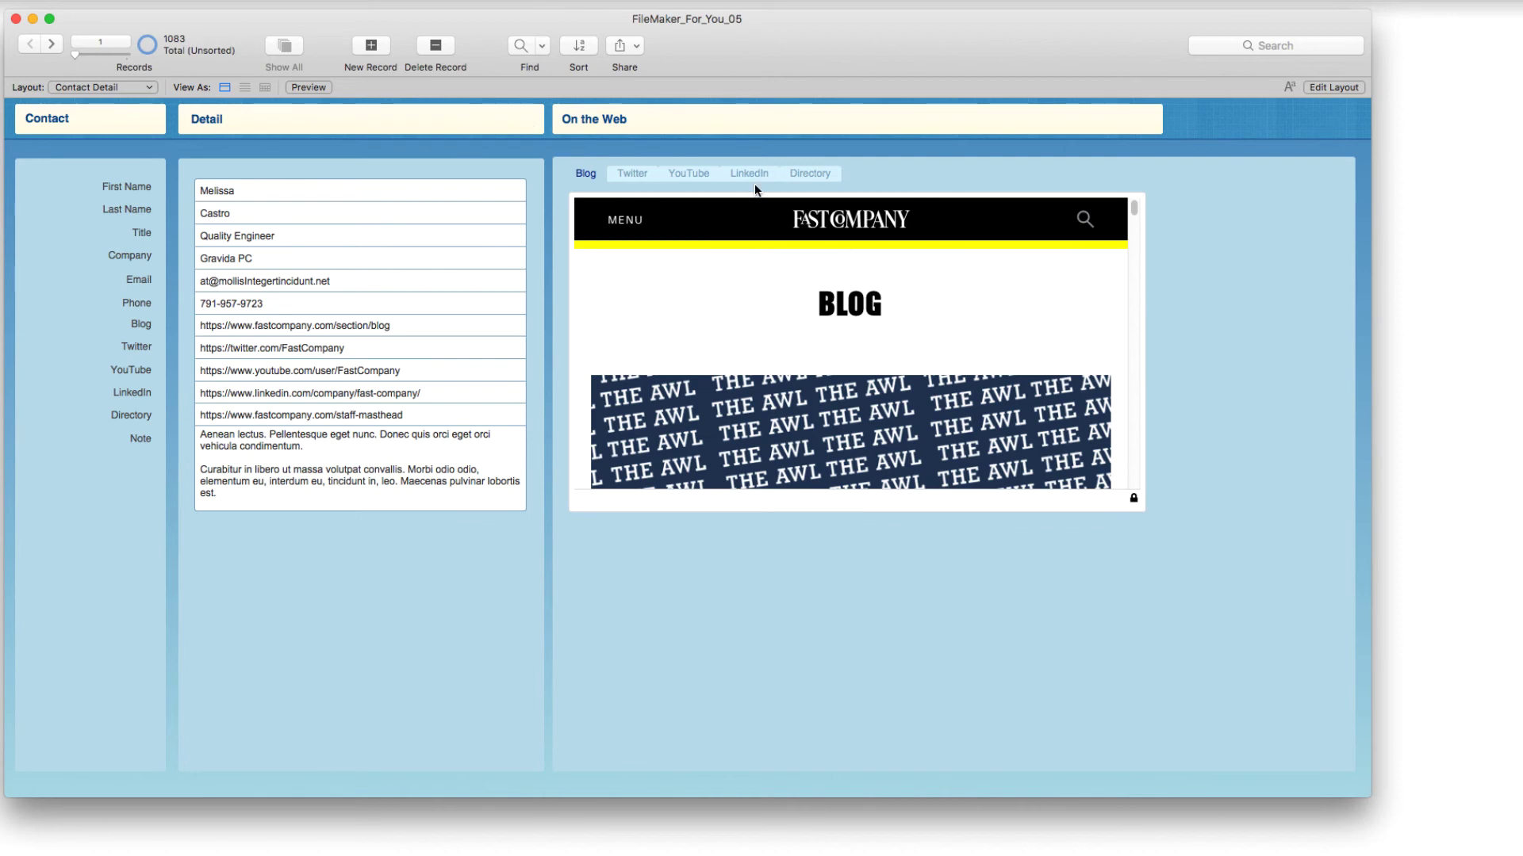
Step: Anchor the On the Web heading right, the web viewer right and bottom, and the Notes field bottom
left_click(1344, 95)
left_click(1030, 141)
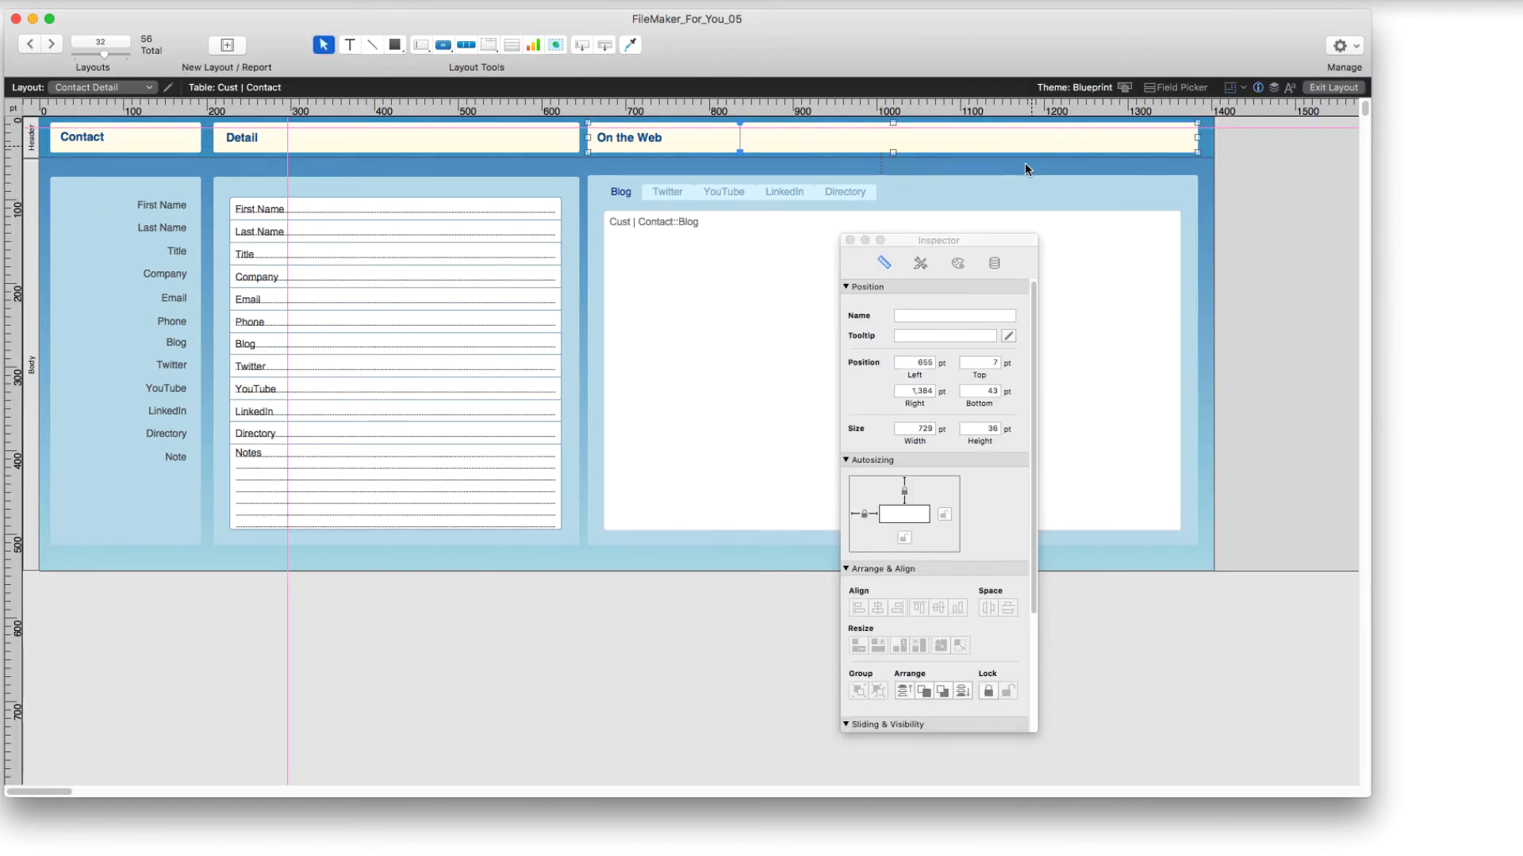
left_click(931, 516)
left_click(673, 422)
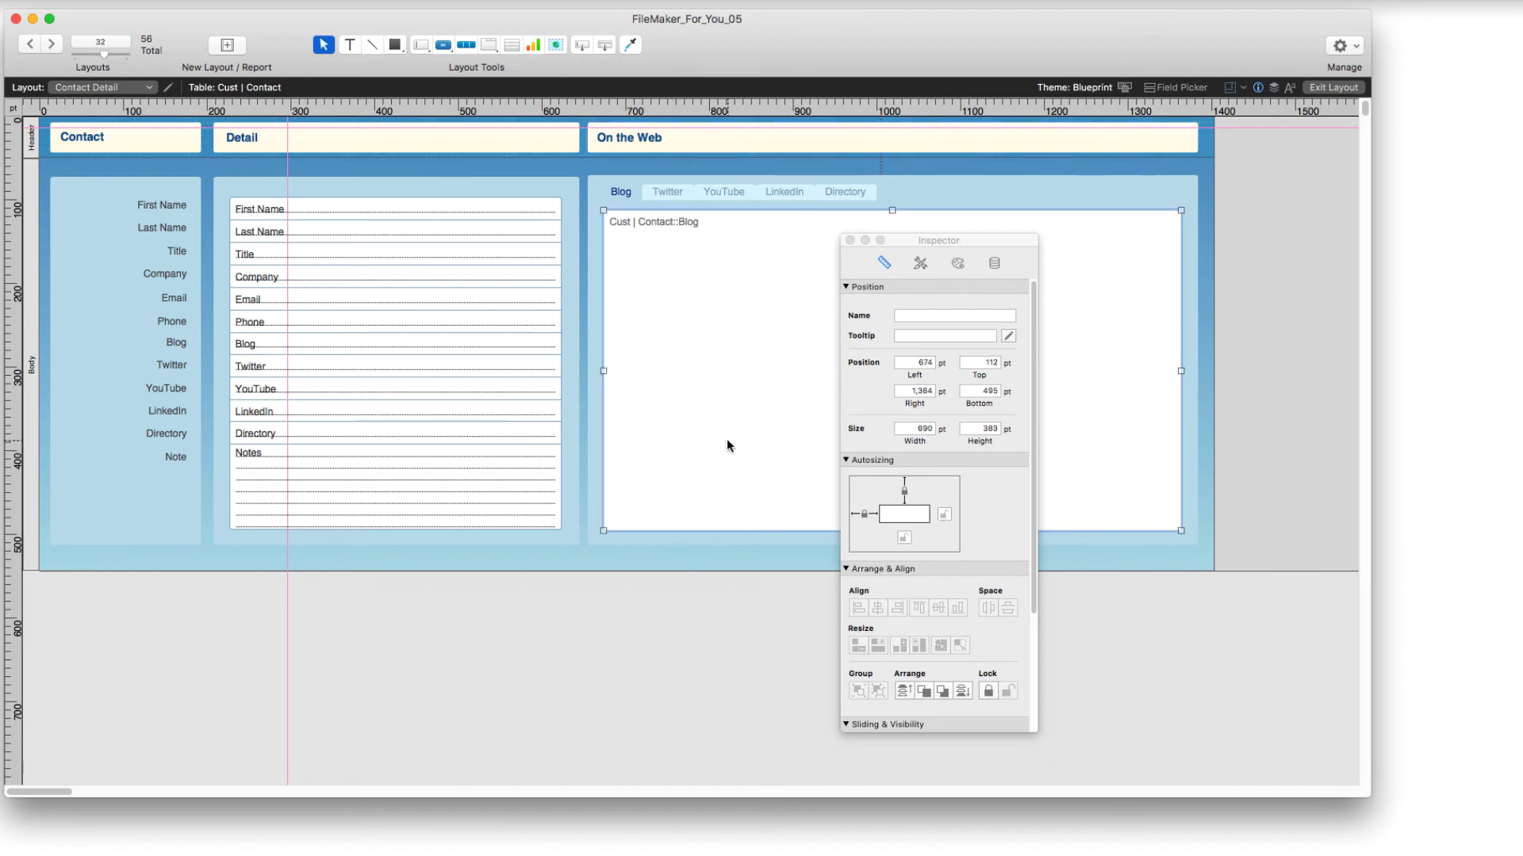
left_click(932, 515)
left_click(906, 539)
left_click(455, 474)
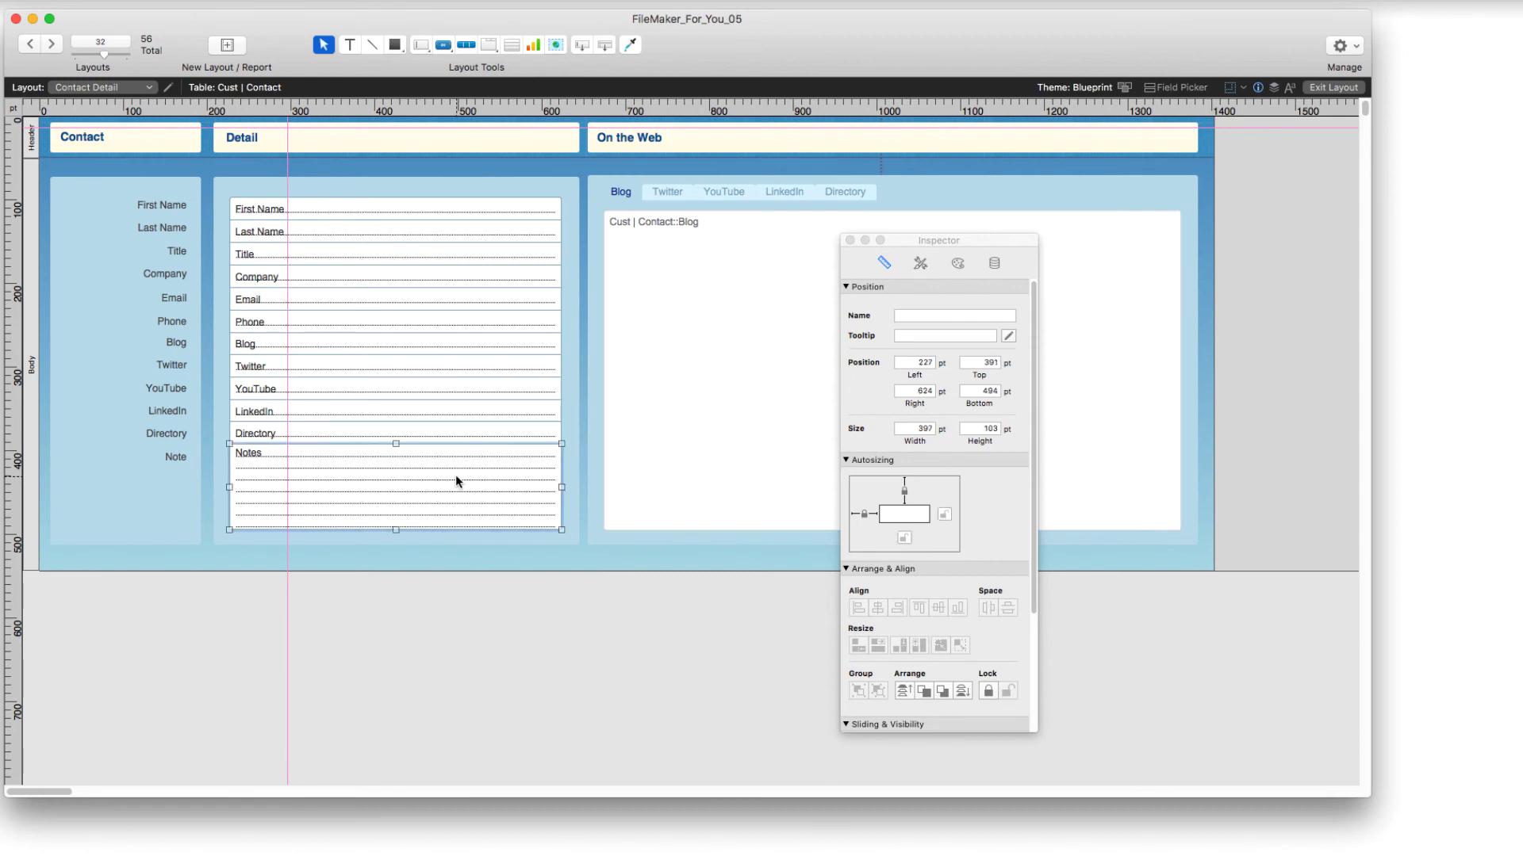
left_click(908, 542)
Step: Switch to Browse mode to check the stretched heading, Notes field and web viewer
left_click(1340, 88)
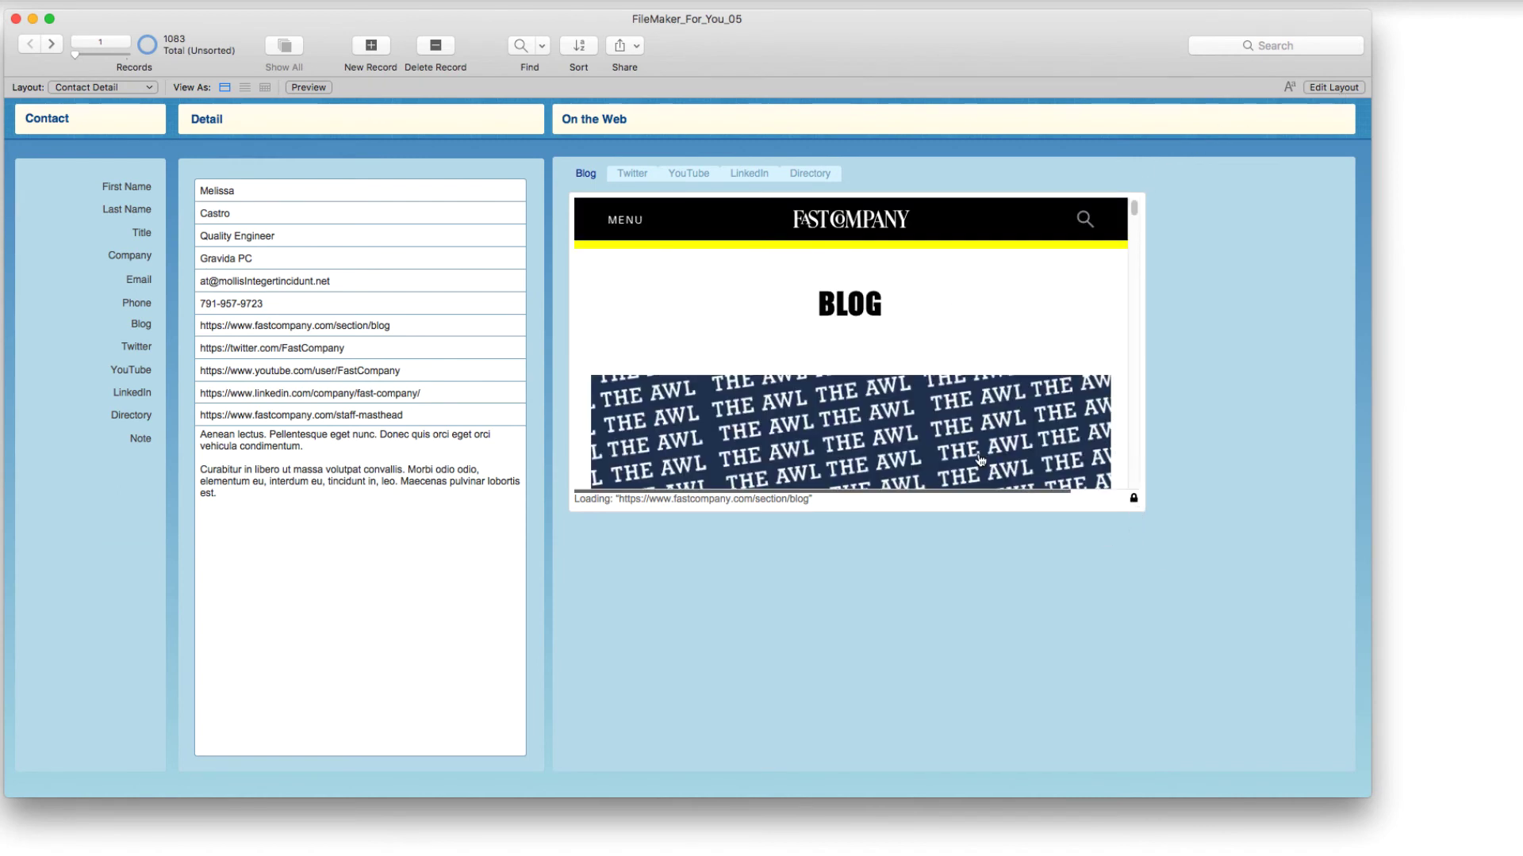
Step: Anchor the web viewer's tab control to its right and bottom edges, then return to Browse mode
left_click(1328, 88)
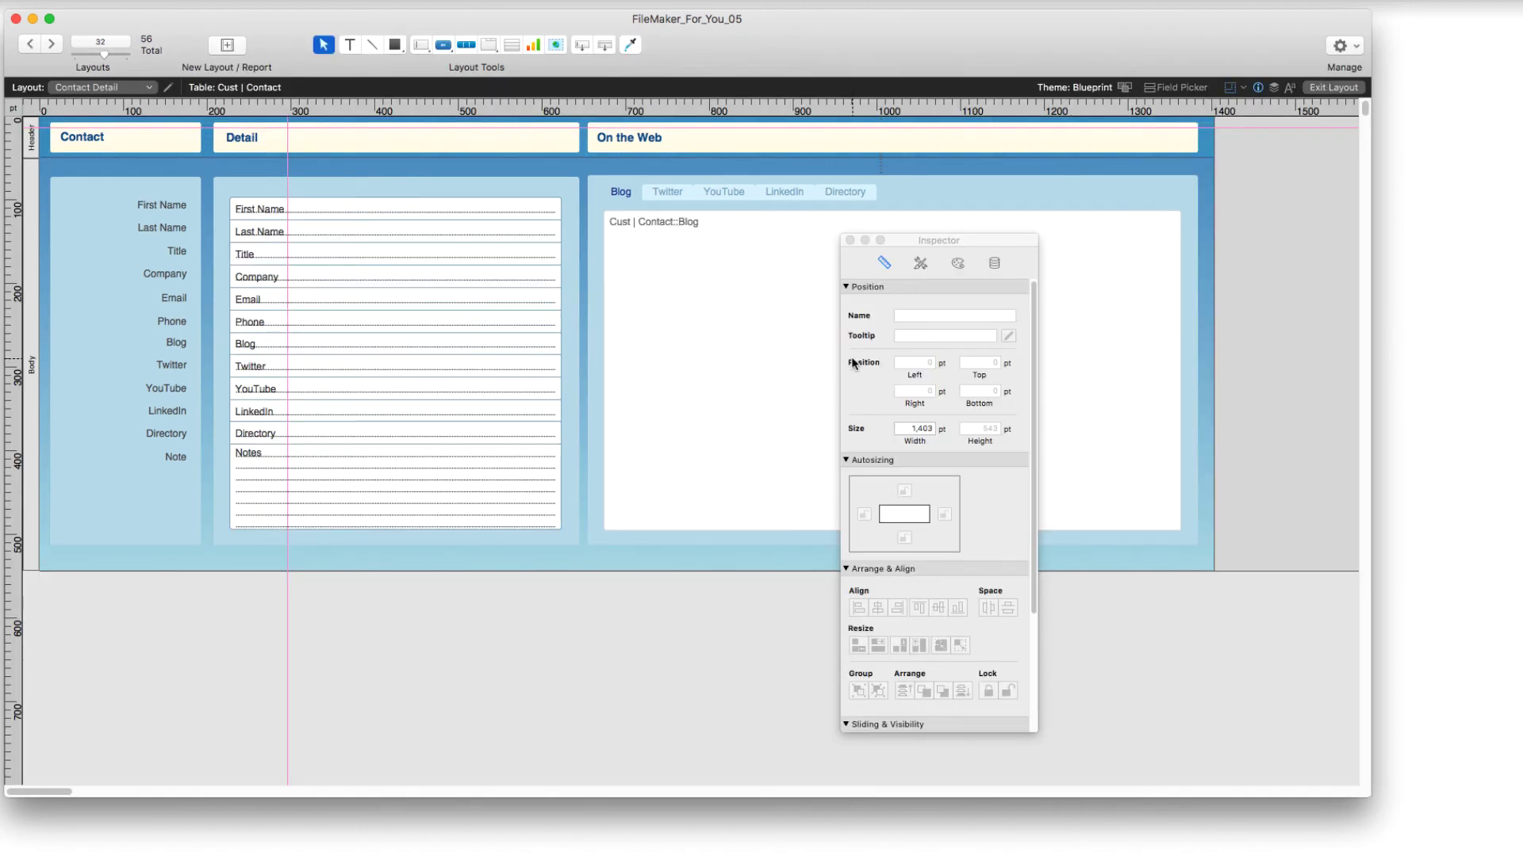
left_click(592, 247)
left_click(676, 207)
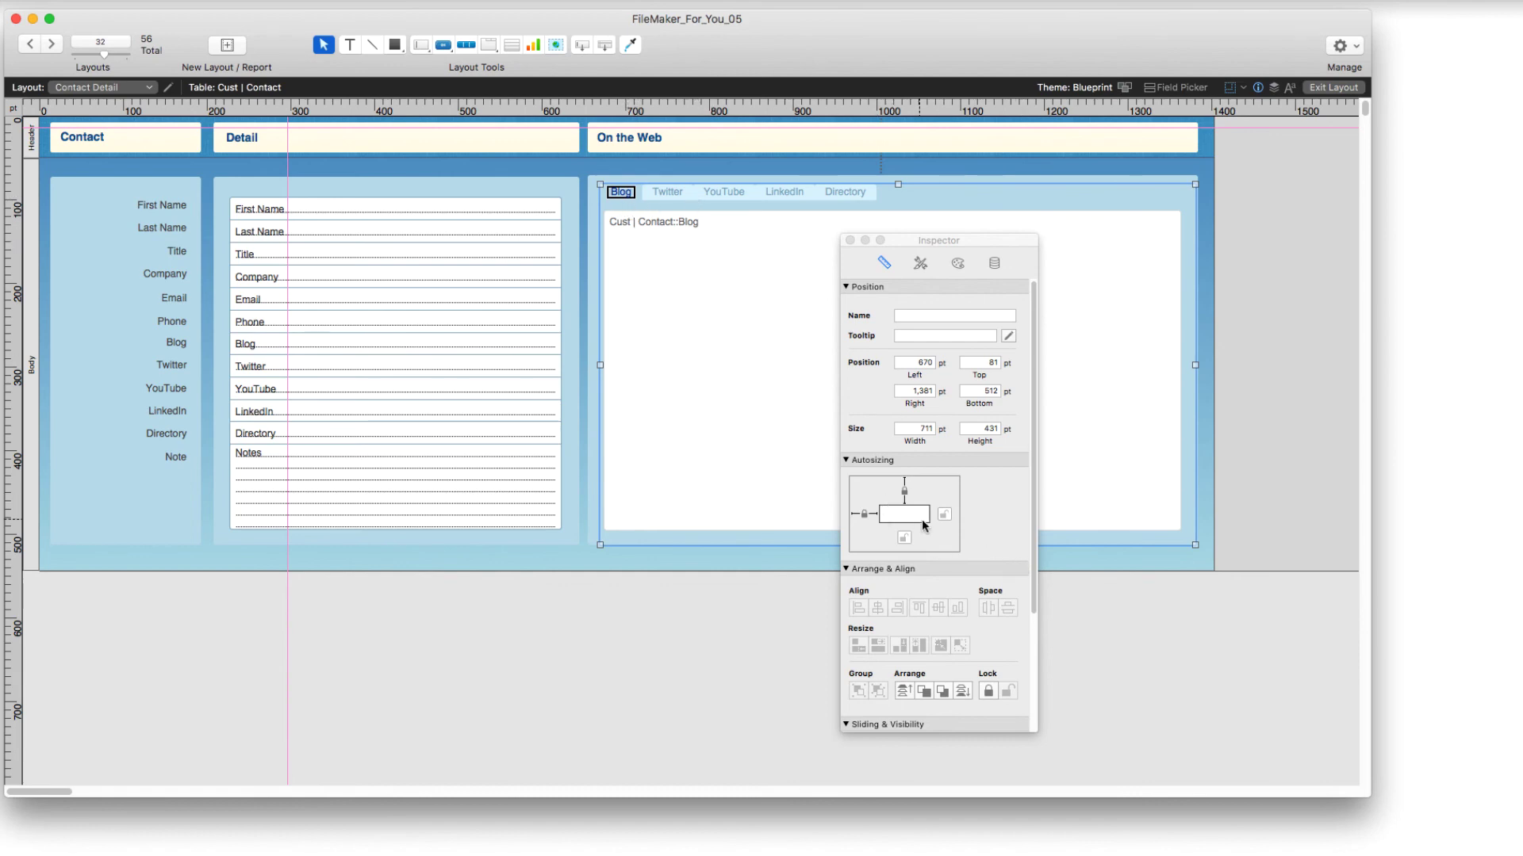
left_click(943, 514)
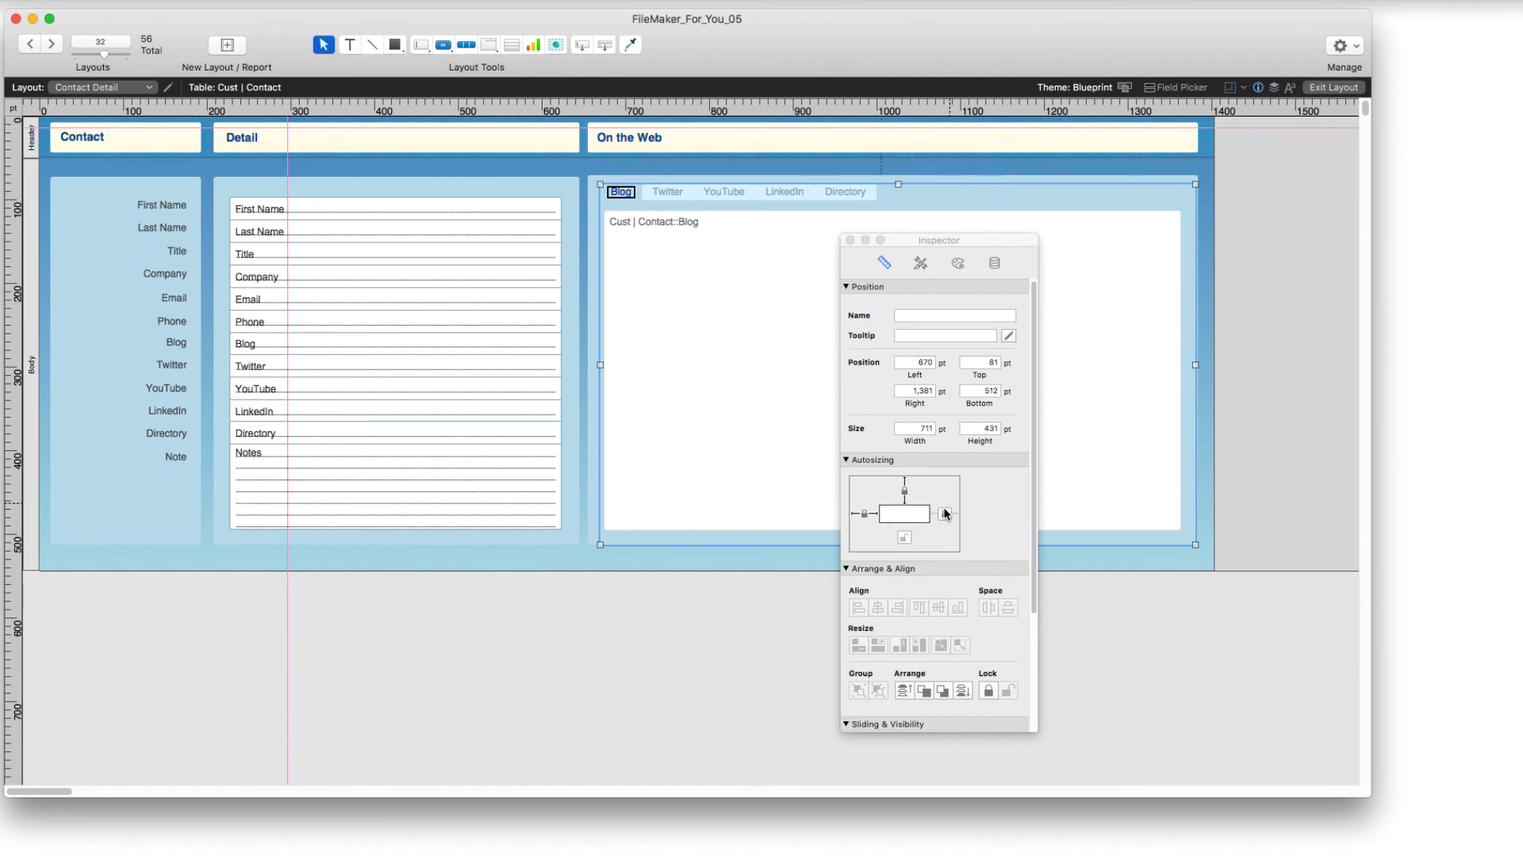
left_click(905, 536)
left_click(1332, 87)
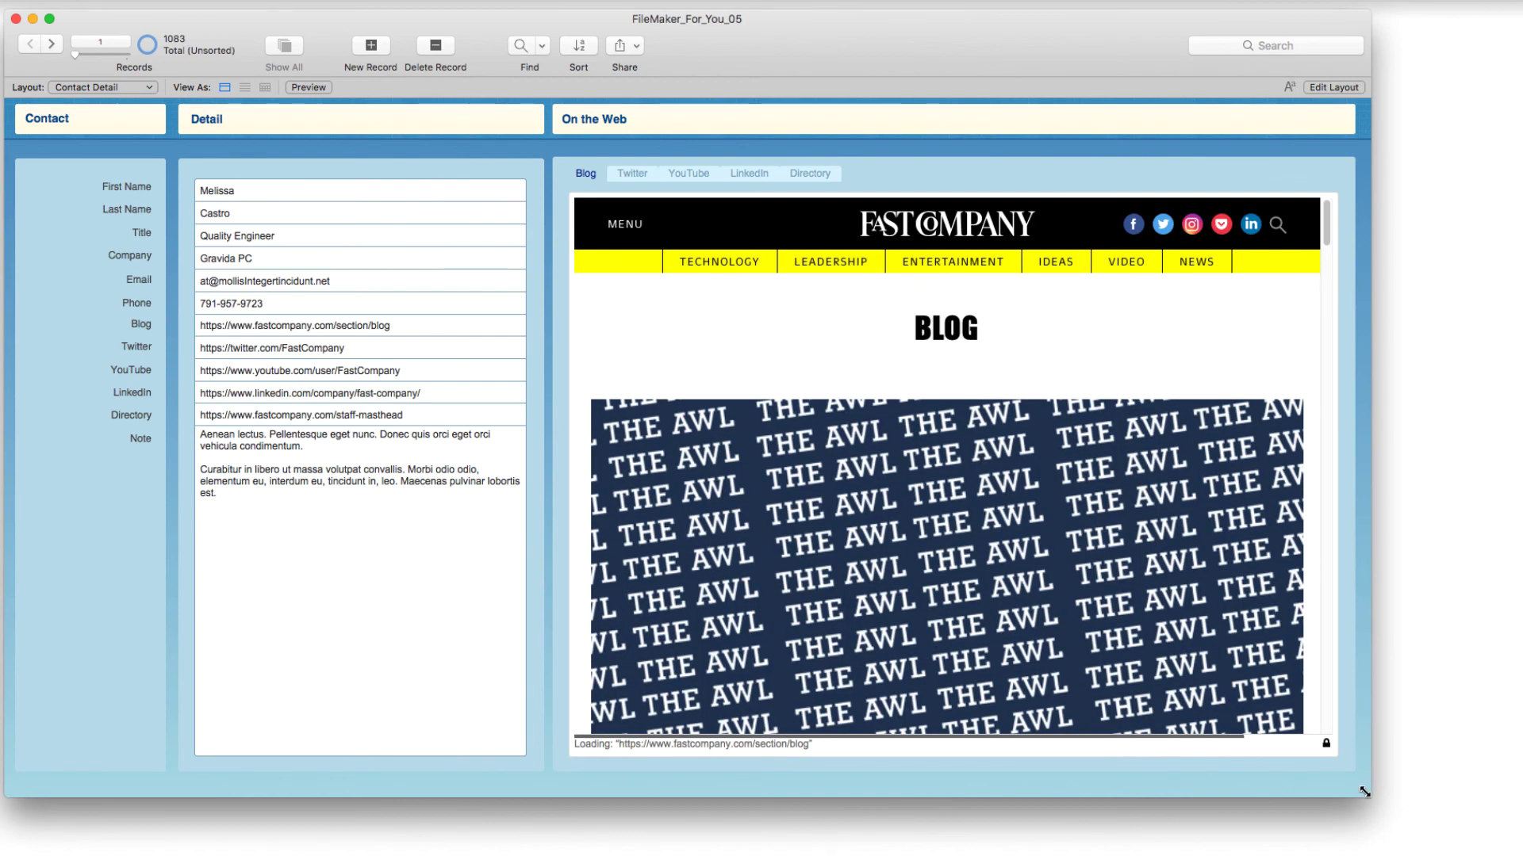
Step: Enlarge the Contact Detail window to confirm the web viewer widens to show the full blog page
left_click_drag(1351, 786, 1515, 852)
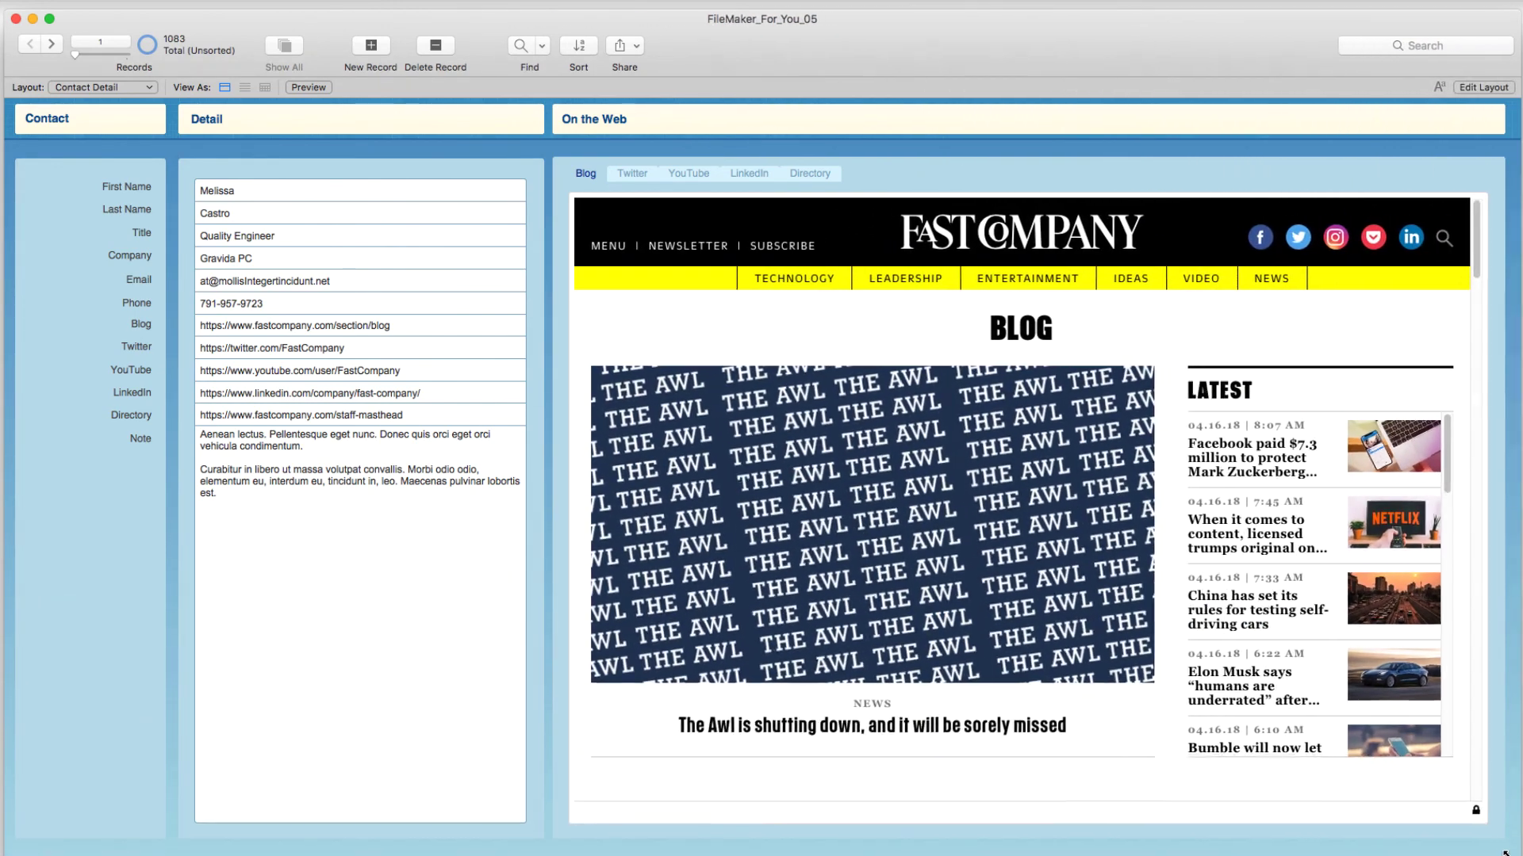